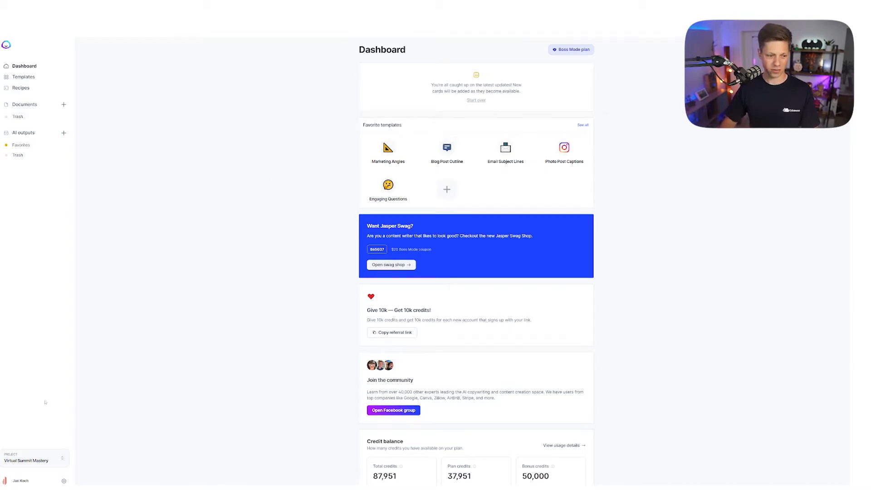
# Open the team usage statistics and examine the credits used and the current billing cycle
pyautogui.click(18, 482)
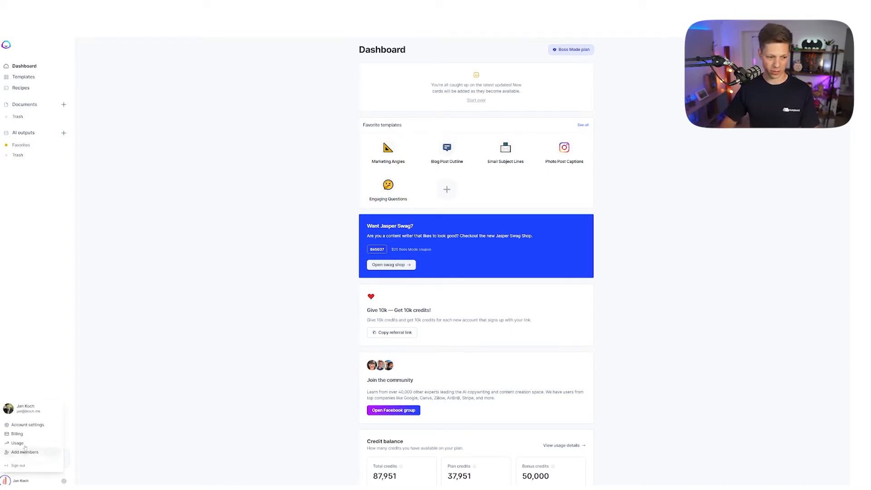
pyautogui.click(39, 444)
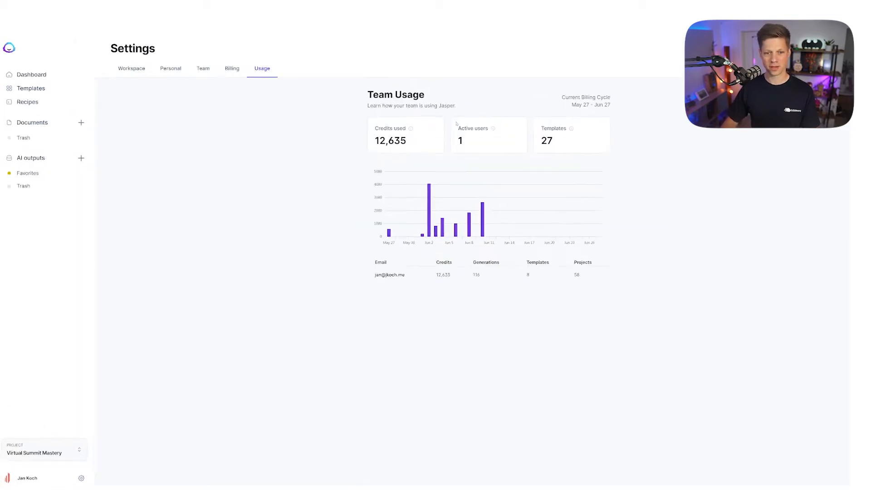
pyautogui.moveTo(334, 208); pyautogui.dragTo(410, 207)
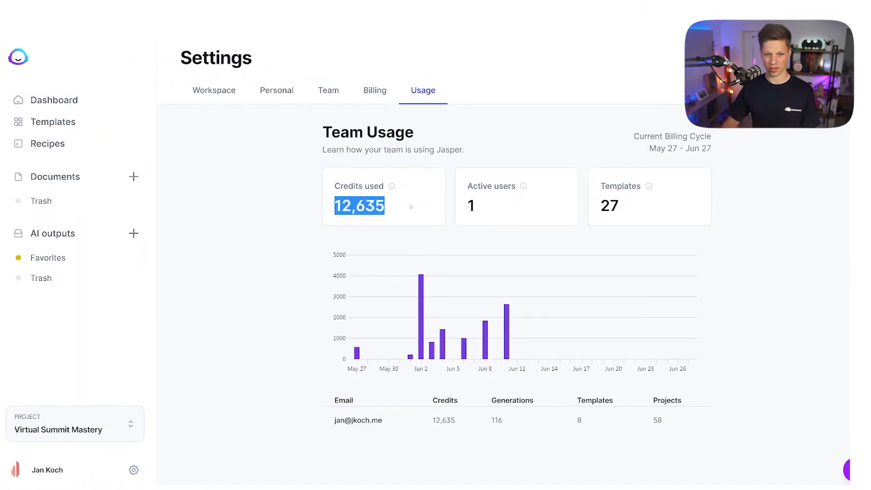
pyautogui.click(405, 212)
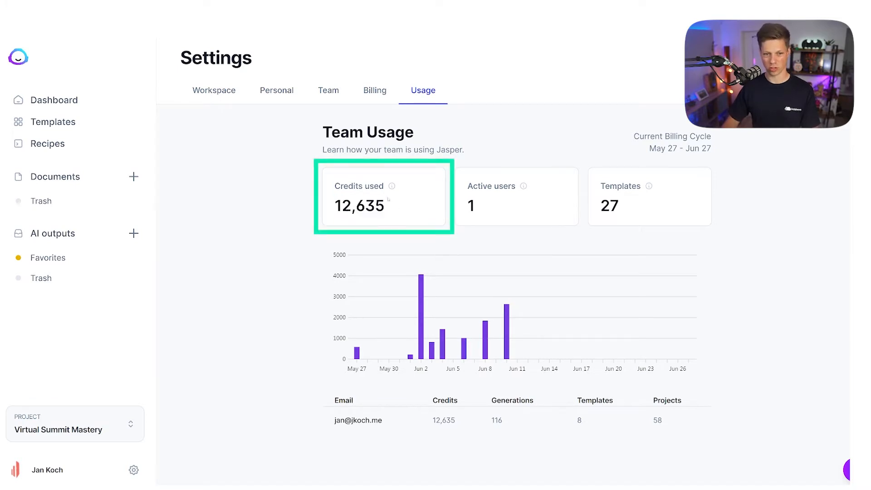
pyautogui.scroll(-1, 442, 203)
pyautogui.scroll(1, 442, 200)
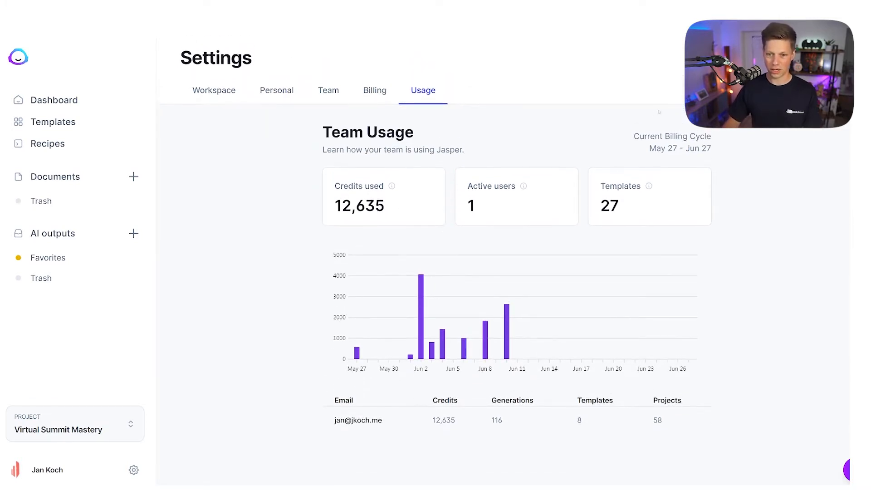
pyautogui.moveTo(660, 136); pyautogui.dragTo(712, 168)
pyautogui.click(644, 170)
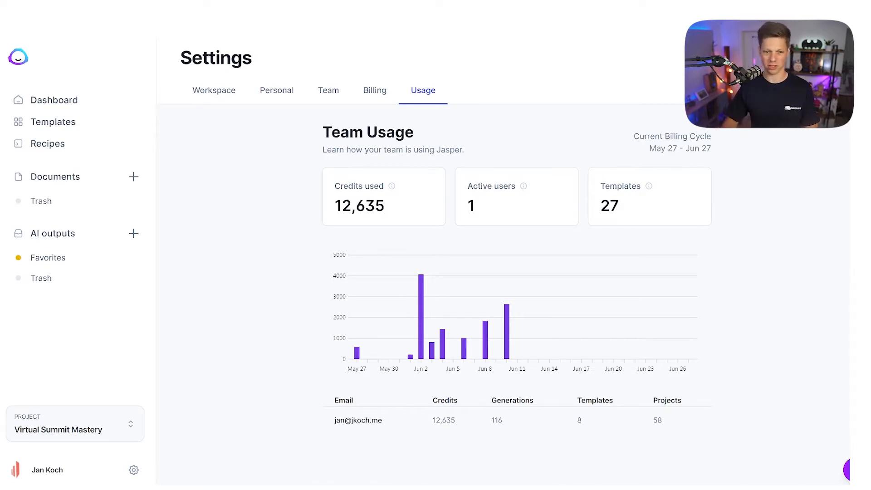
# Open the Blog Post Topic Ideas template from the template library
pyautogui.click(72, 127)
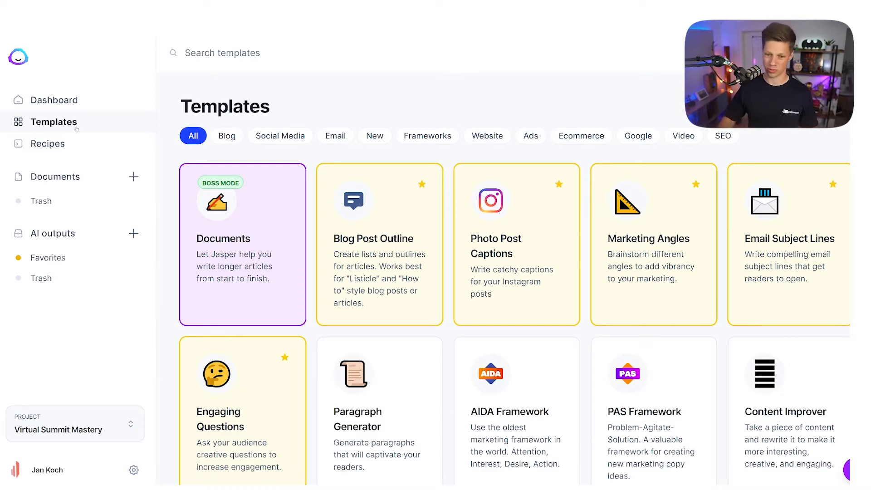
pyautogui.scroll(-5, 564, 197)
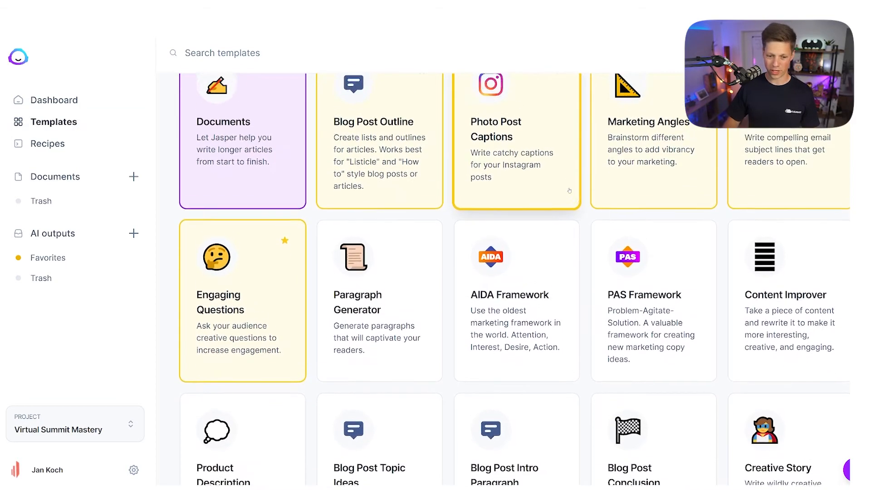
pyautogui.scroll(-1, 570, 191)
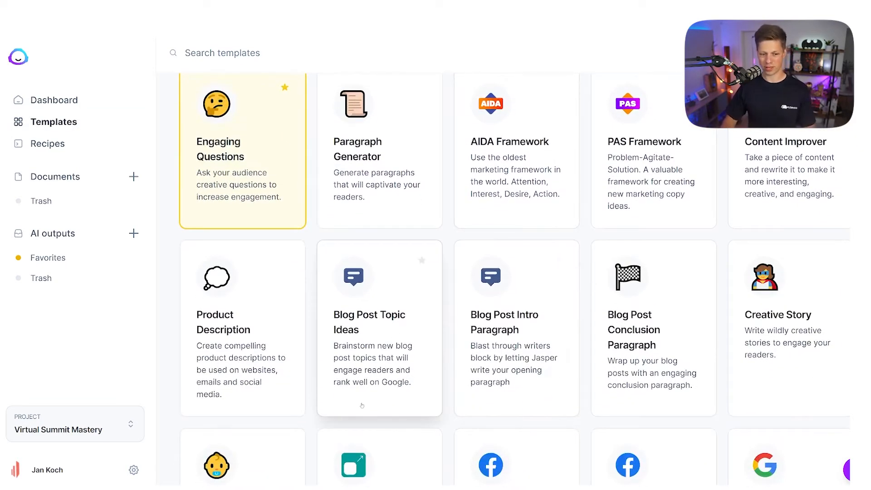
pyautogui.click(355, 341)
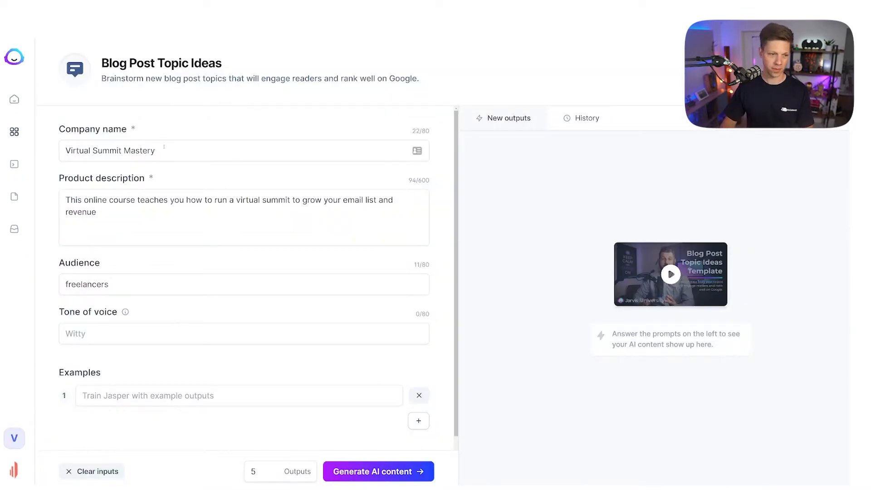
# Replace the company name in the topic ideas form with the account owner's full name
pyautogui.click(191, 155)
pyautogui.hotkey('ctrl', 'a')
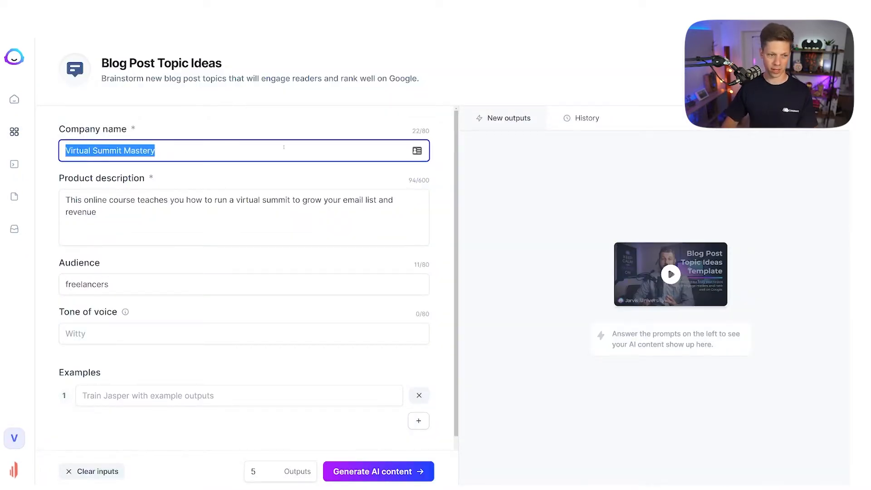
pyautogui.write('Jan Koch')
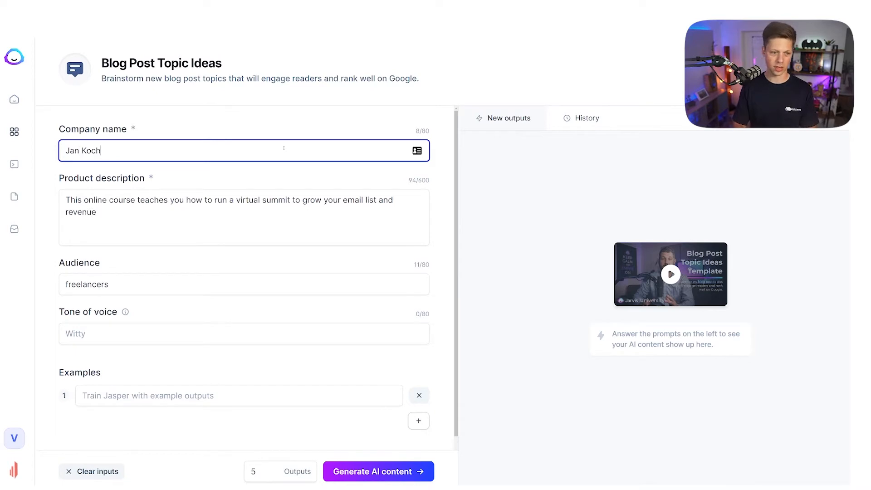
# Replace the product description with "I help freelancers create predictable income, market themselves as thought leaders, and attract their ideal clients"
pyautogui.press('Tab')
pyautogui.hotkey('ctrl', 'a')
pyautogui.press('BackSpace')
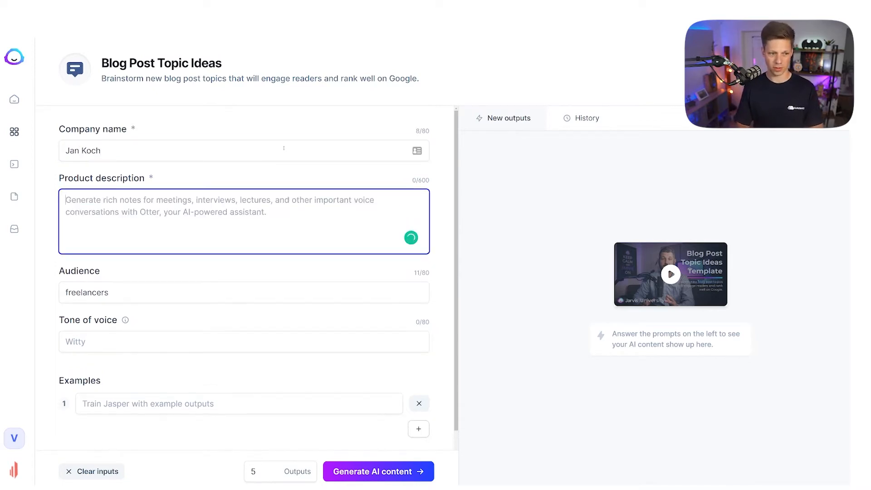
pyautogui.write('I he')
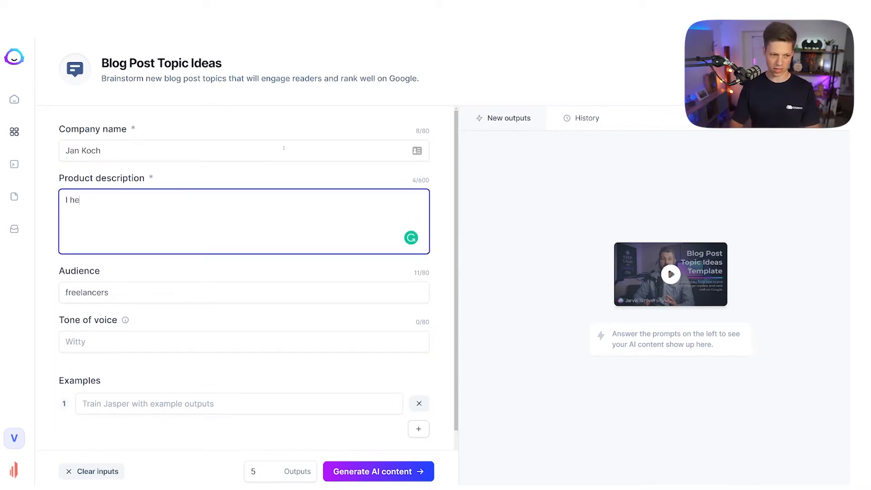
pyautogui.write('lp freelancers crea')
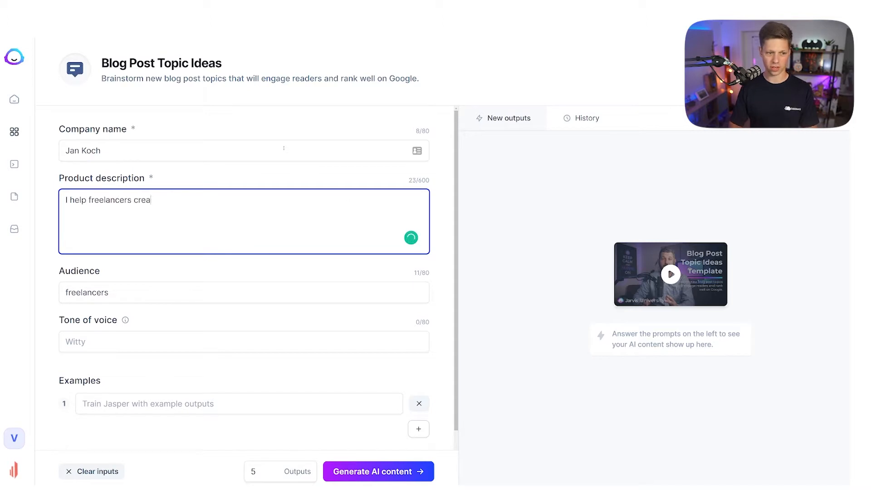
pyautogui.write('te predictable ')
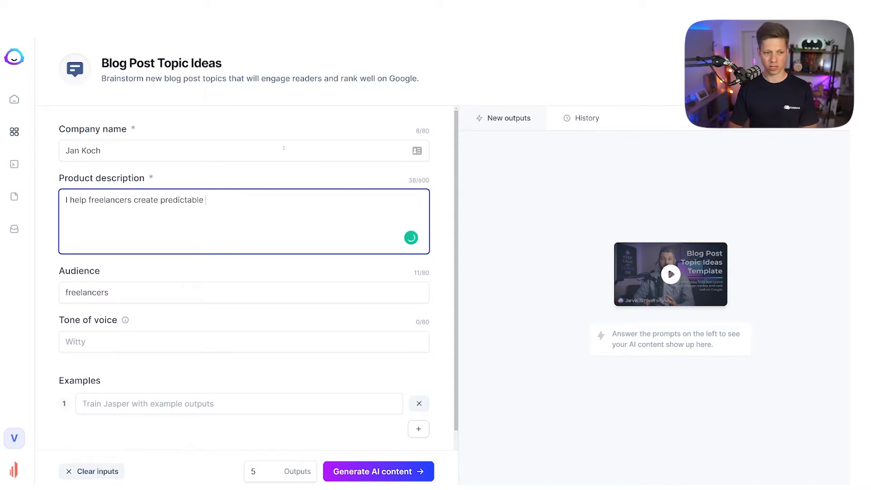
pyautogui.write('income, market themselves as thoruhg')
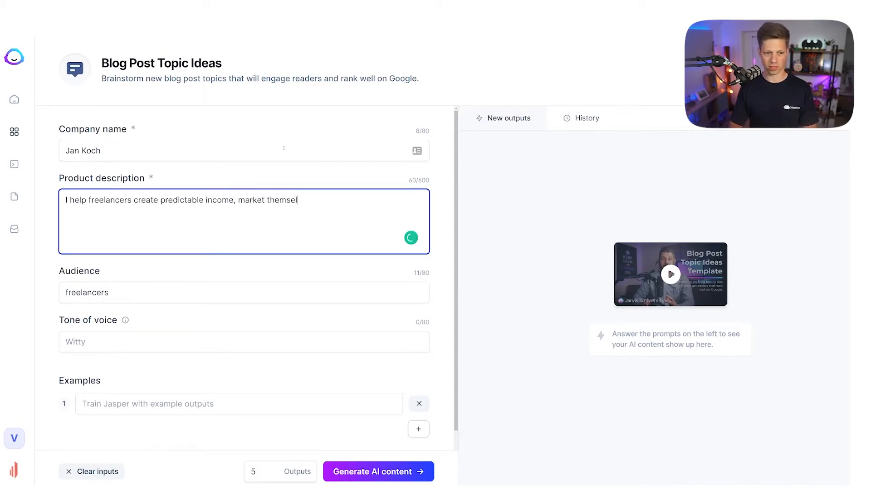
pyautogui.press('BackSpace')
pyautogui.press('BackSpace')
pyautogui.press('BackSpace')
pyautogui.press('BackSpace')
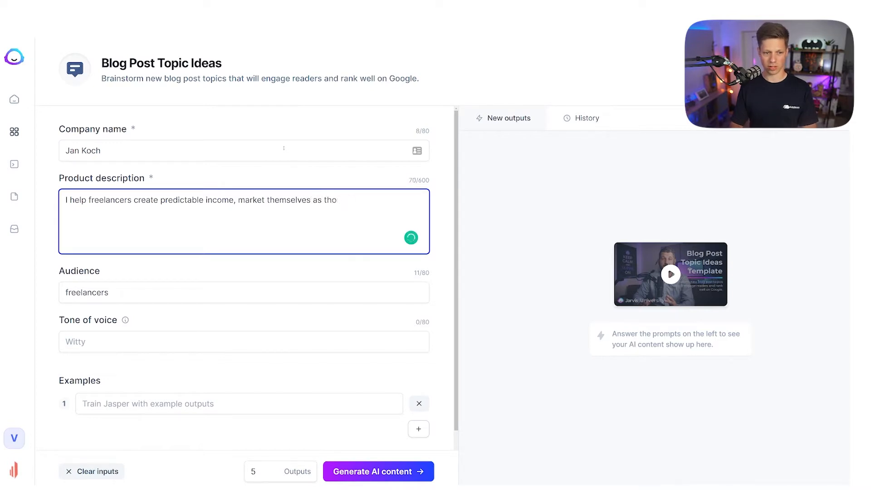
pyautogui.write('ught leaders, a')
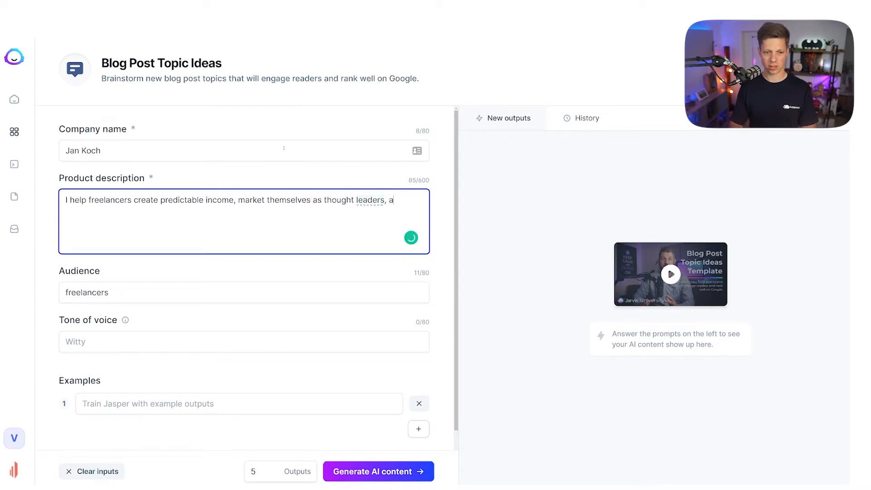
pyautogui.write('nd attract their ideal clients')
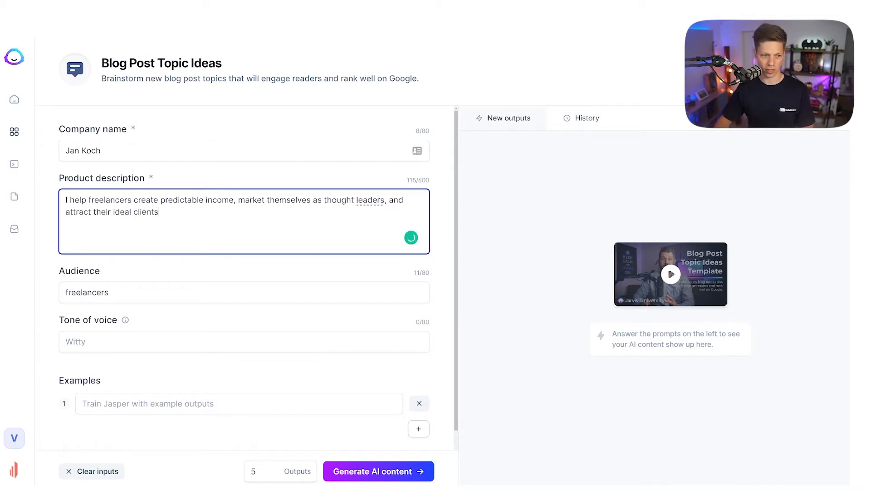
# Generate five blog post topic ideas aimed at the audience of freelancers
pyautogui.click(141, 180)
pyautogui.scroll(-1, 232, 230)
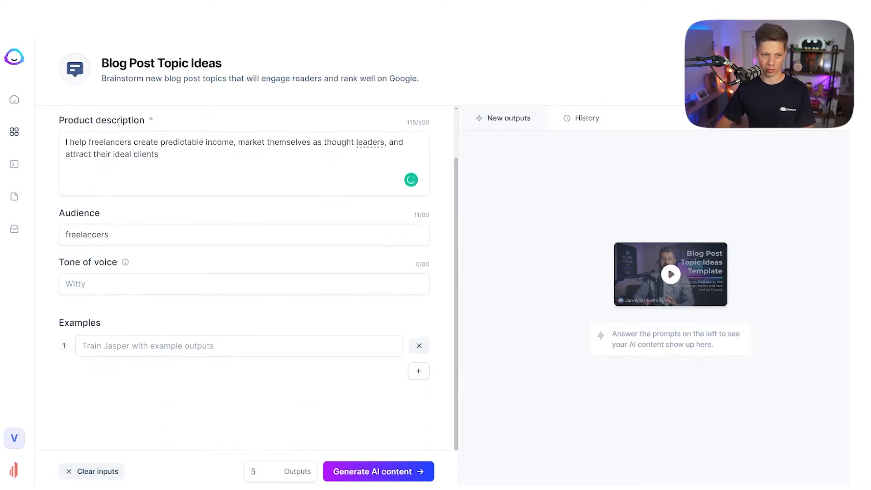
pyautogui.click(129, 237)
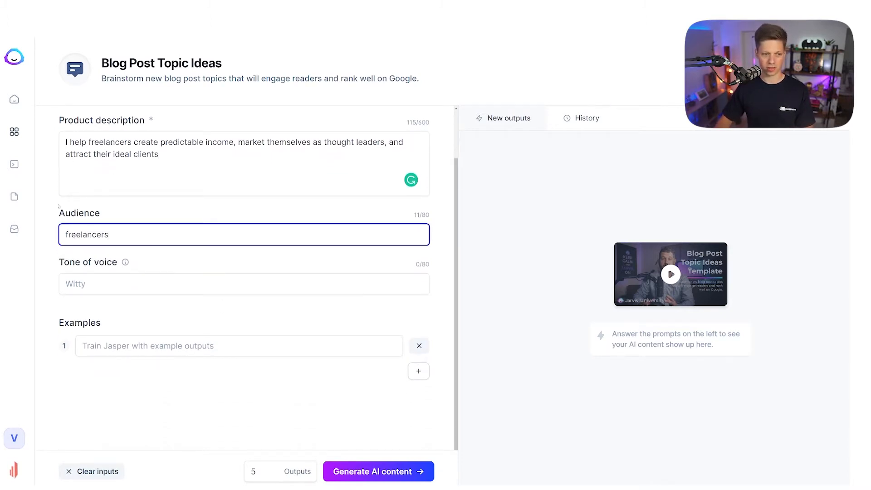
pyautogui.click(371, 471)
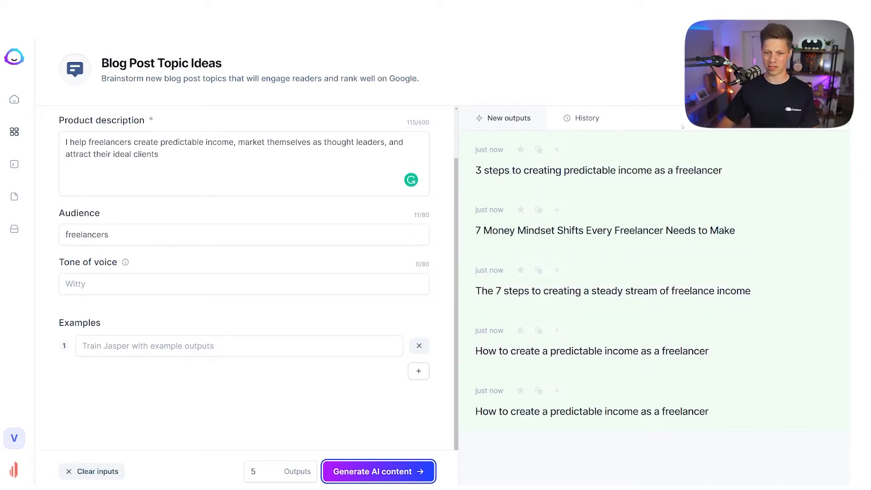
# Review the generated topic ideas and copy "3 steps to creating predictable income as a freelancer"
pyautogui.click(554, 175)
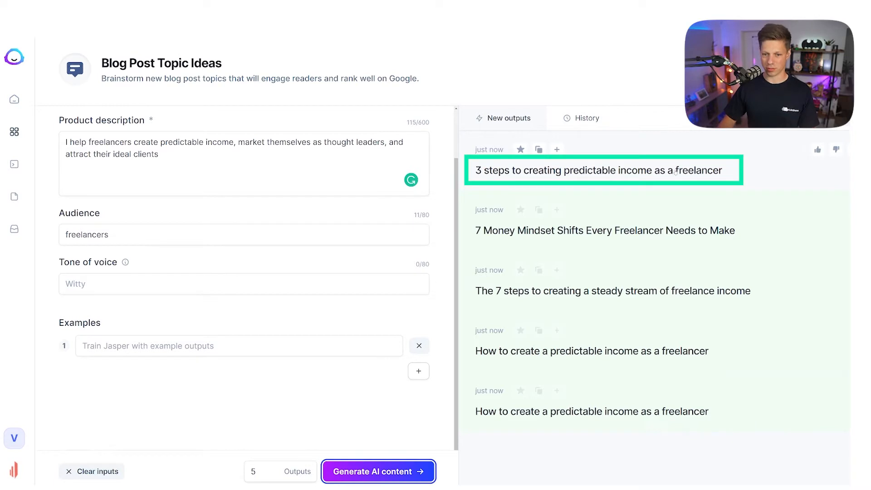
pyautogui.click(818, 149)
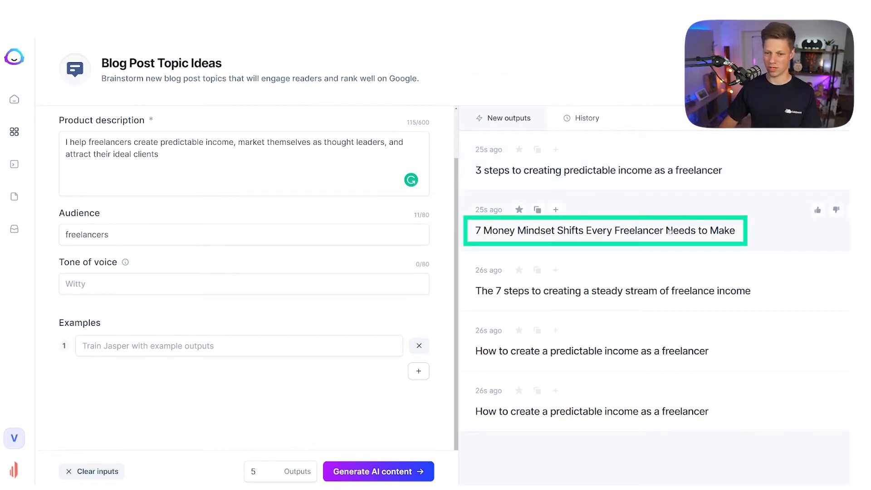
pyautogui.click(817, 209)
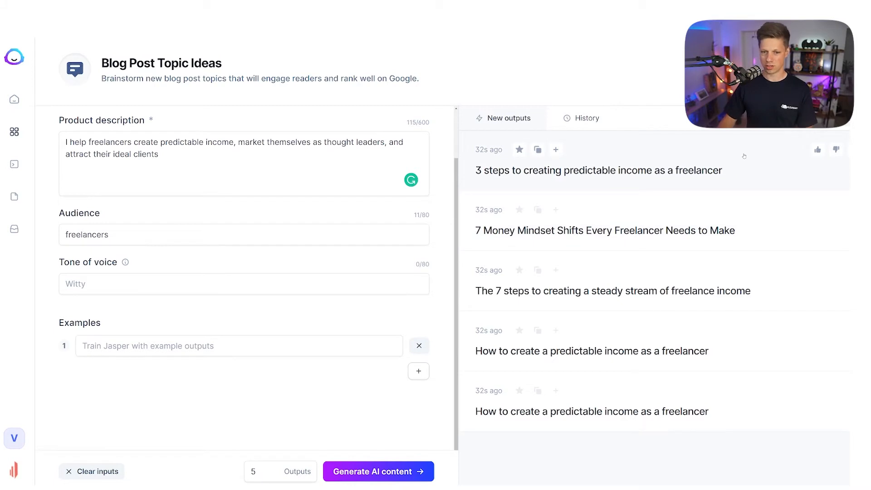
pyautogui.click(538, 149)
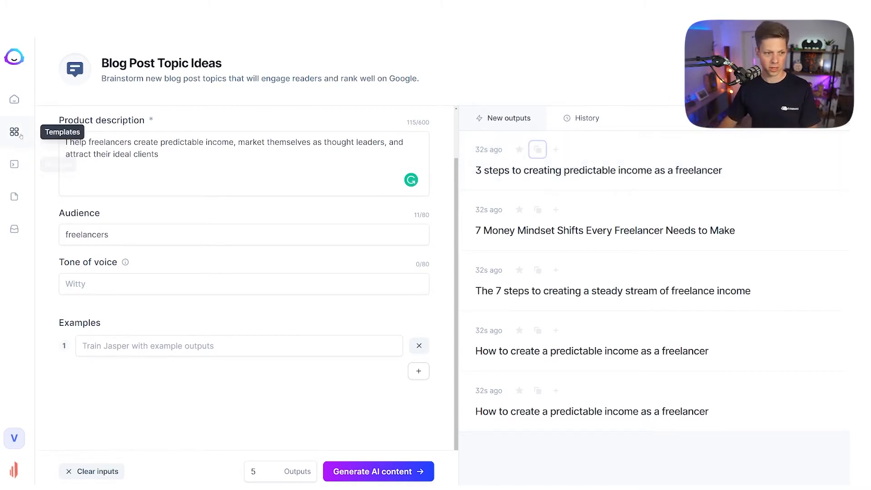
# Generate outlines with the Blog Post Outline template for the title "3 steps to creating predictable income as a freelancer"
pyautogui.click(15, 164)
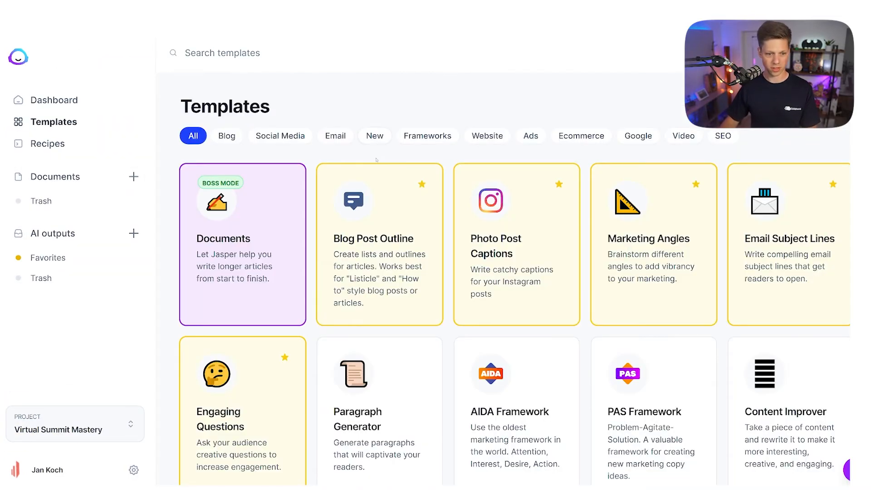
pyautogui.click(346, 213)
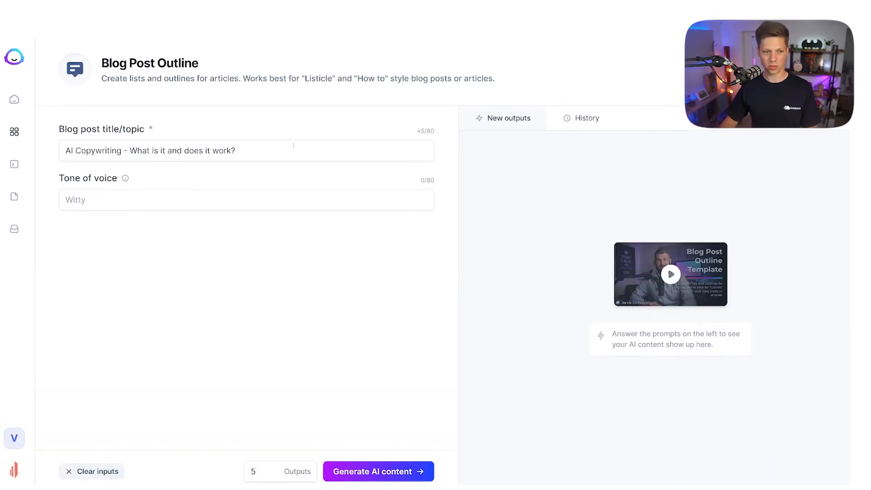
pyautogui.tripleClick(281, 146)
pyautogui.hotkey('ctrl', 'v')
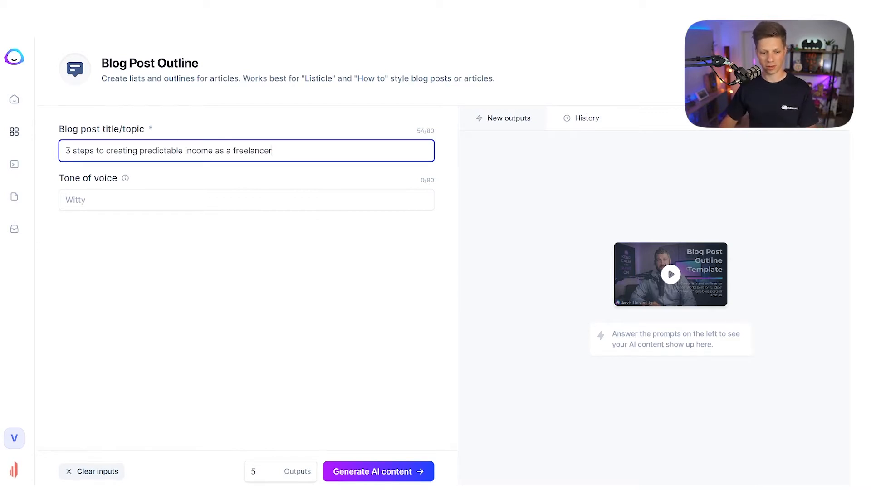
pyautogui.click(410, 472)
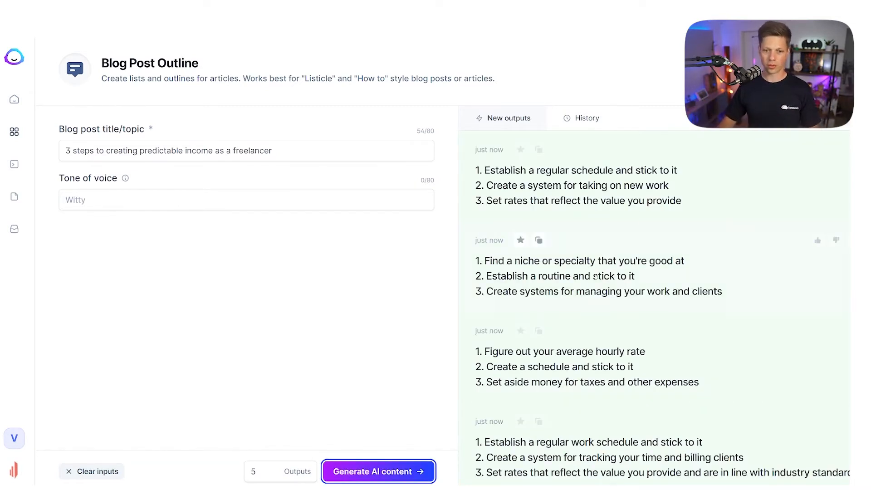
# Examine the generated three-point outlines and compare them with the number of steps in the blog post title
pyautogui.scroll(-2, 596, 277)
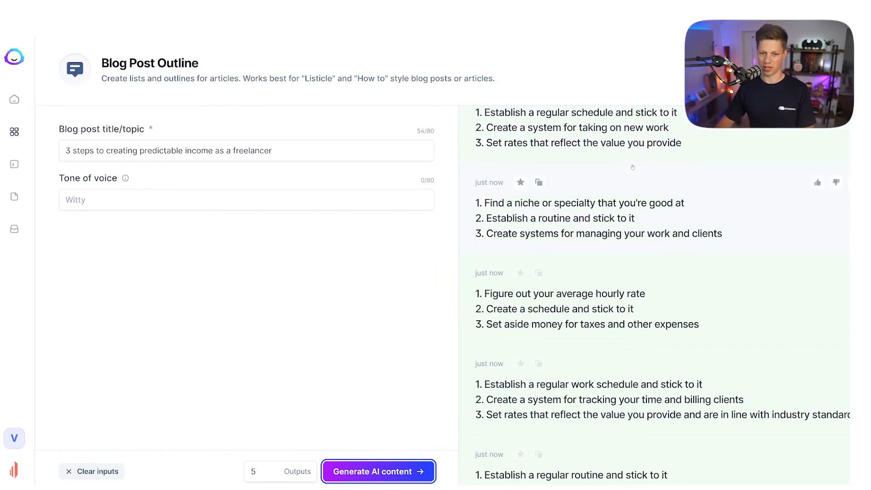
pyautogui.scroll(2, 632, 167)
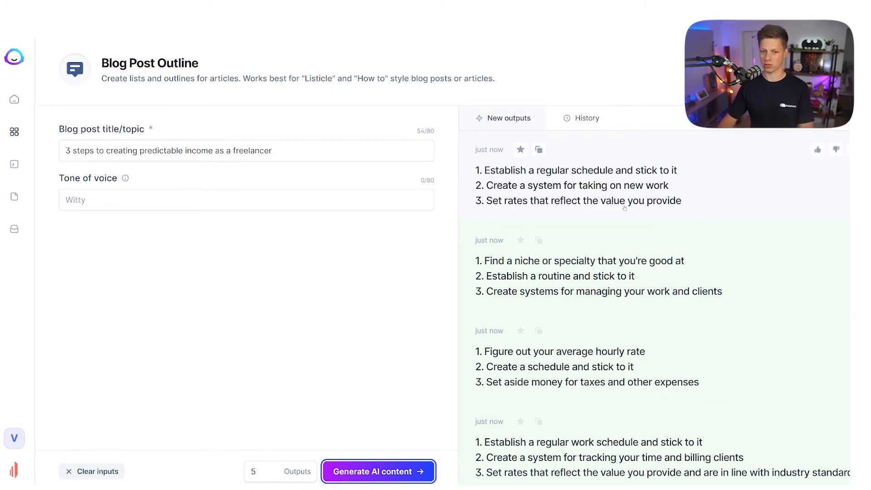
pyautogui.scroll(-4, 584, 216)
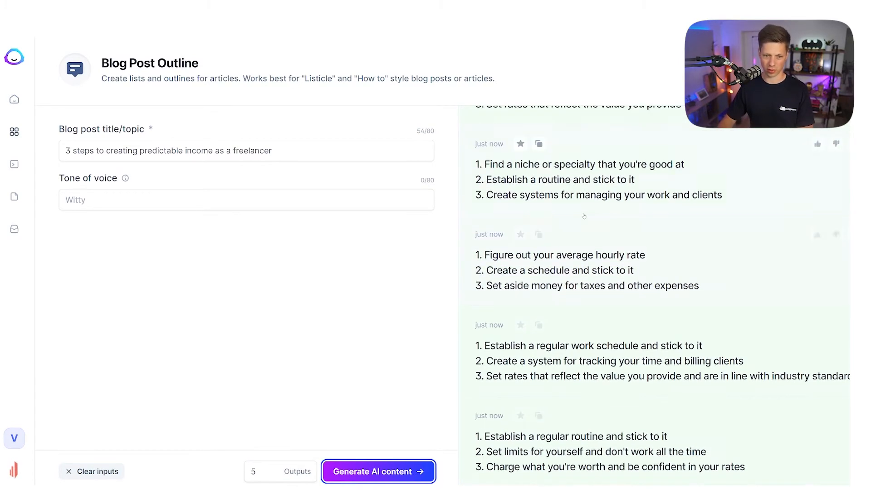
pyautogui.doubleClick(84, 150)
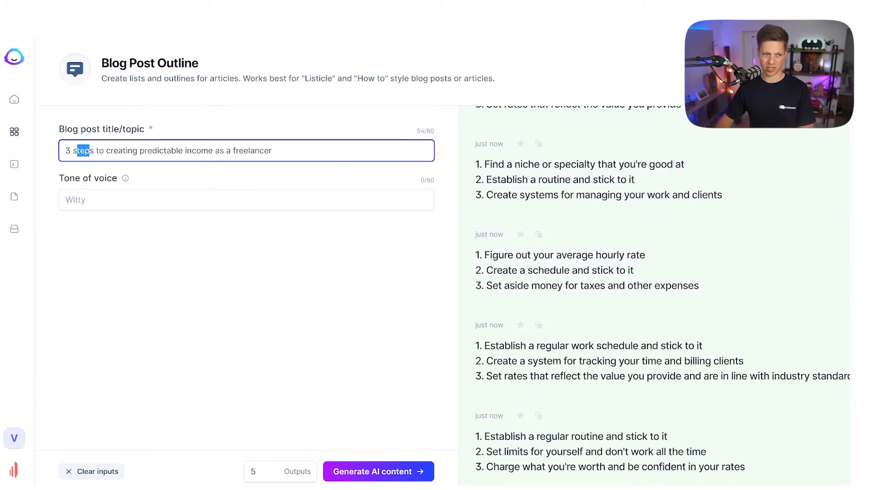
# Copy the generated outline that begins with "Find a niche or specialty that you're good at"
pyautogui.click(111, 151)
pyautogui.scroll(4, 581, 250)
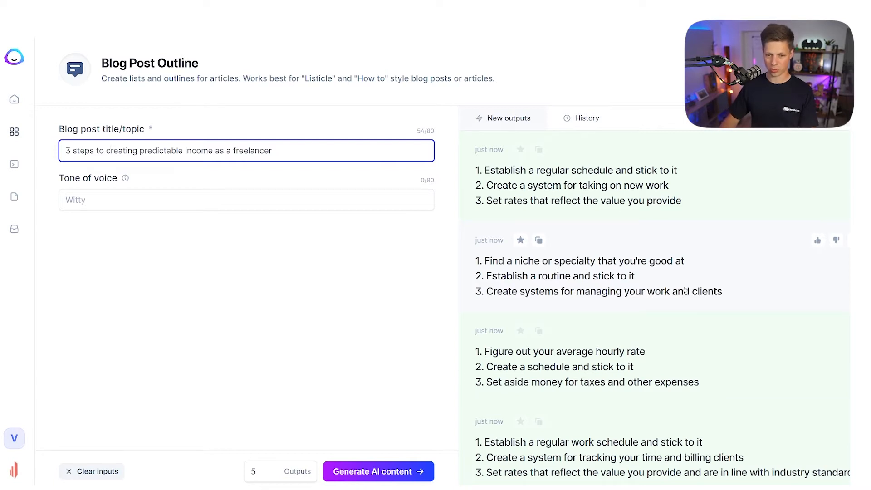
pyautogui.click(539, 240)
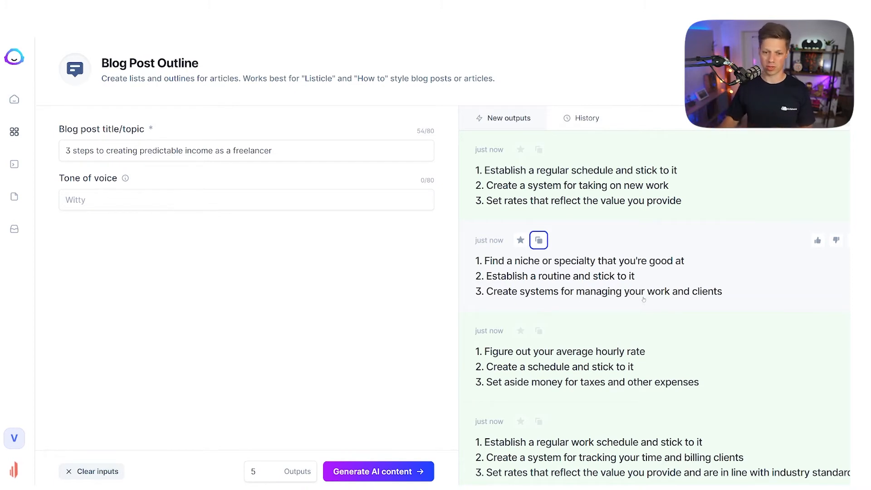
# Create a new document using the Blog post workflow as its starting point
pyautogui.click(14, 99)
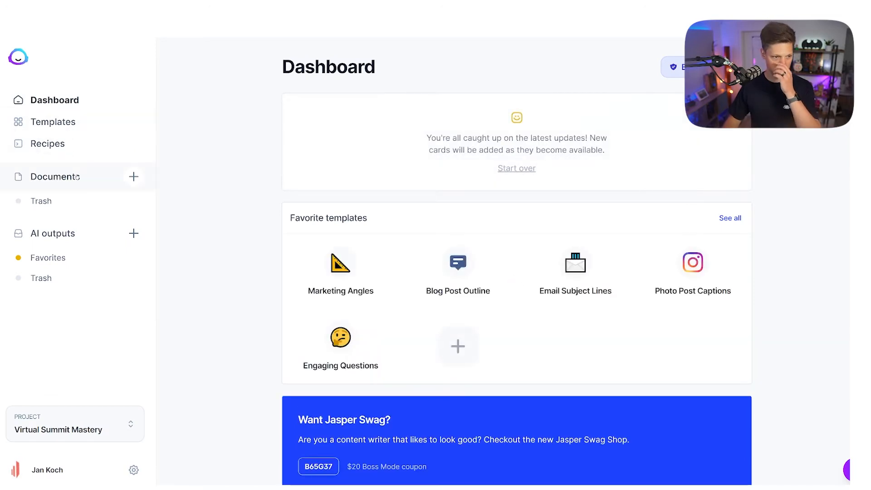
pyautogui.click(96, 177)
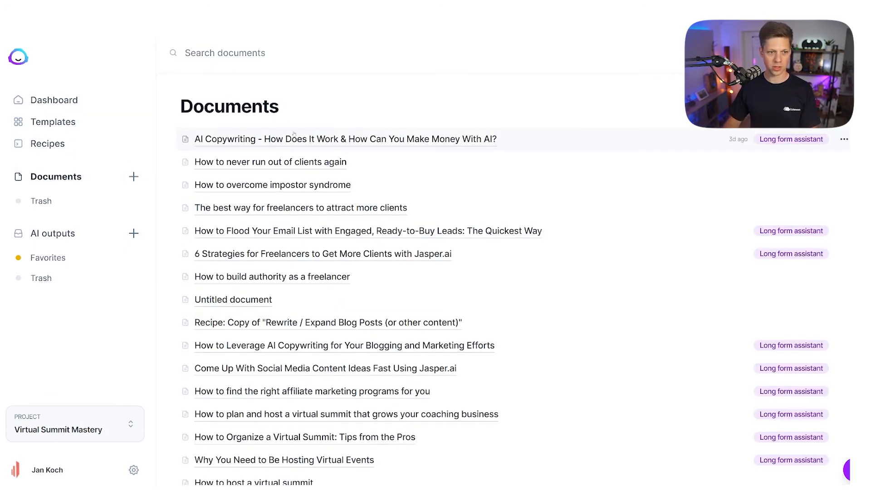
pyautogui.click(133, 177)
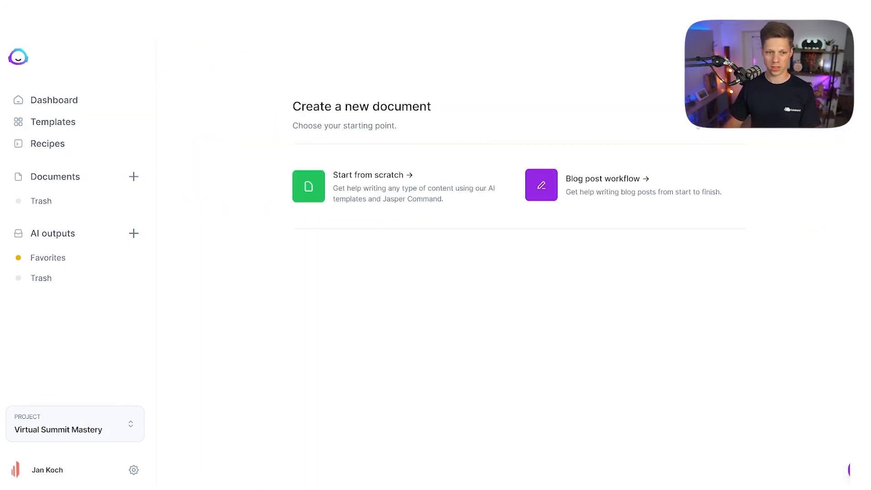
pyautogui.click(619, 184)
# Paste the copied three-point outline into the content description of the new blog post
pyautogui.click(527, 278)
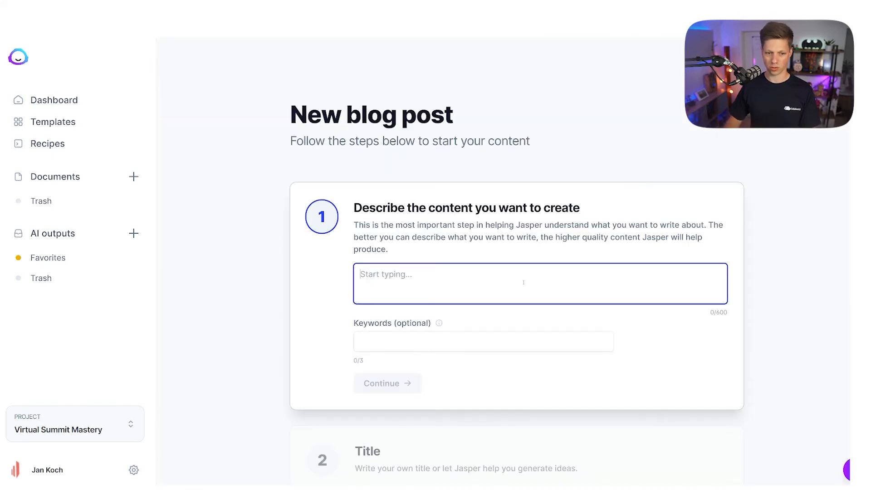
pyautogui.hotkey('ctrl', 'v')
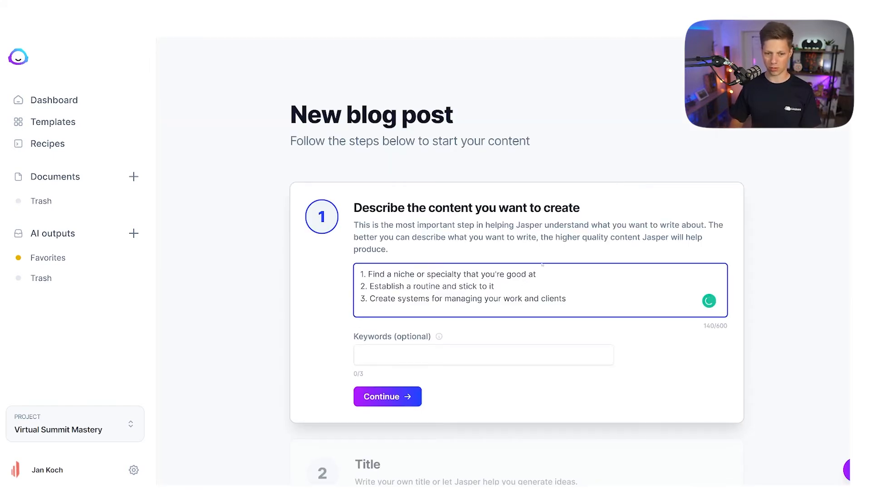
pyautogui.scroll(-8, 542, 265)
pyautogui.scroll(6, 542, 264)
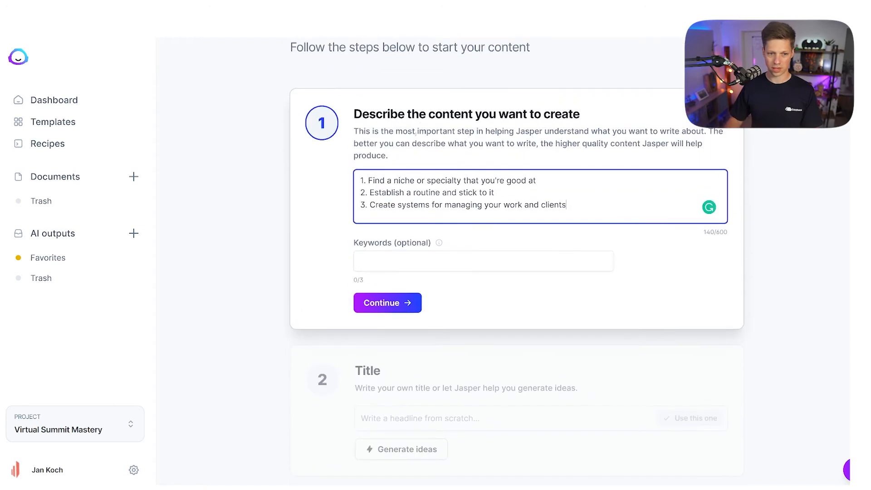
# Insert "3 steps to creating predictable income as a freelancer" above the outline, separated by a blank line, and continue to the title stage
pyautogui.press('Return')
pyautogui.press('Return')
pyautogui.press('Up')
pyautogui.press('Up')
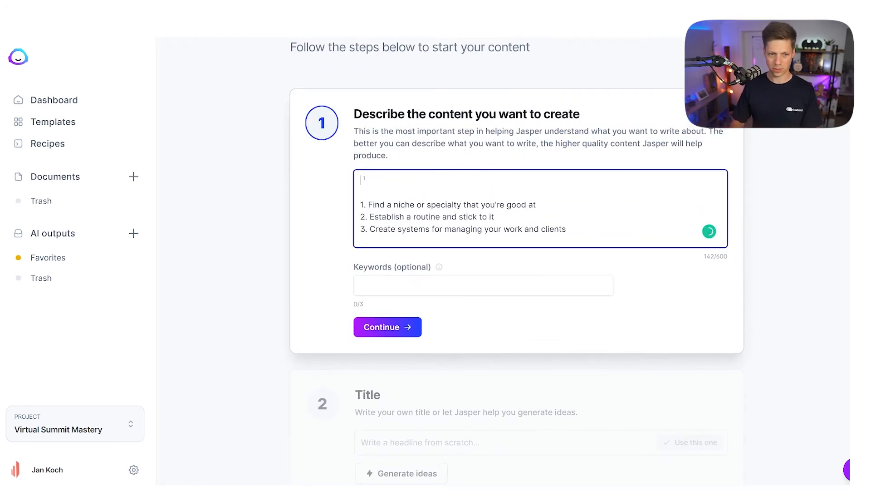
pyautogui.press('super+shift+v')
pyautogui.press('Down')
pyautogui.press('Return')
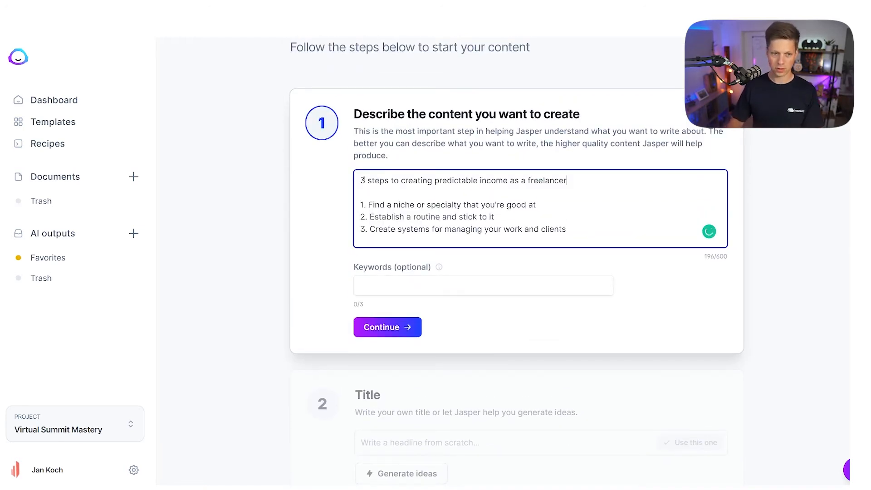
pyautogui.scroll(-1, 484, 265)
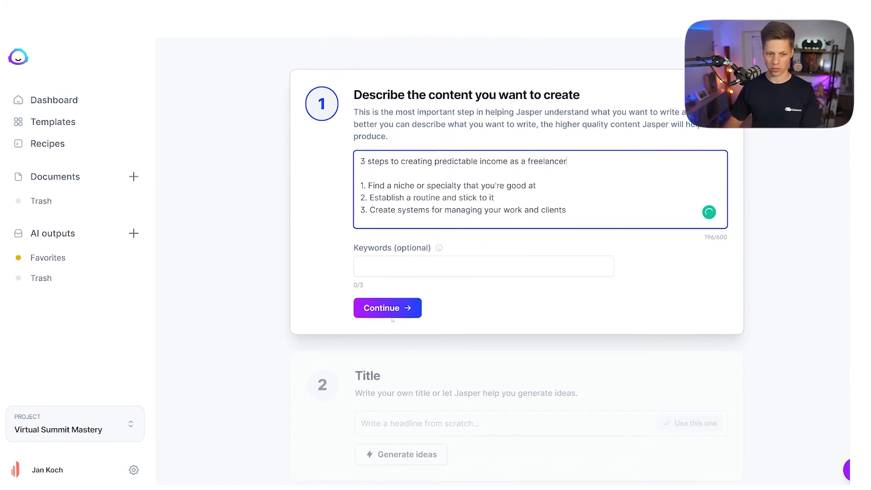
pyautogui.click(398, 310)
pyautogui.click(401, 309)
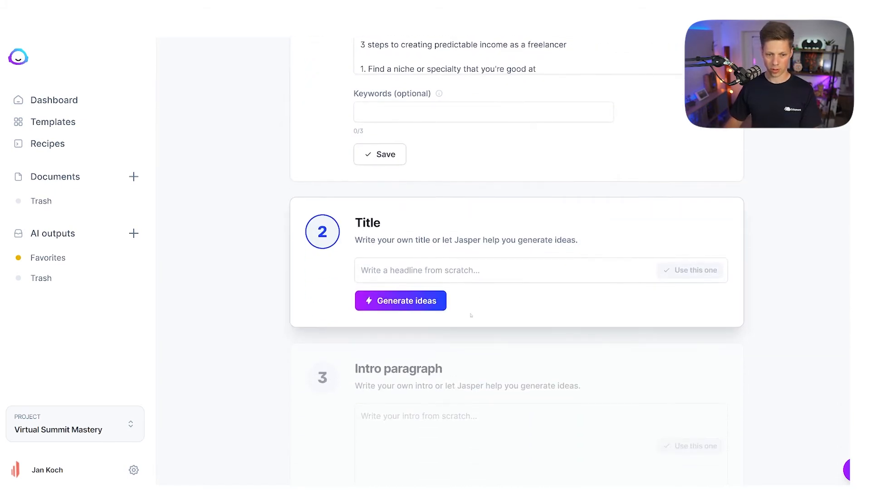
# Set the blog post title to "3 steps to creating predictable income as a freelancer"
pyautogui.click(500, 269)
pyautogui.write('3 steps to creating predictable income as a freelancer')
pyautogui.click(681, 266)
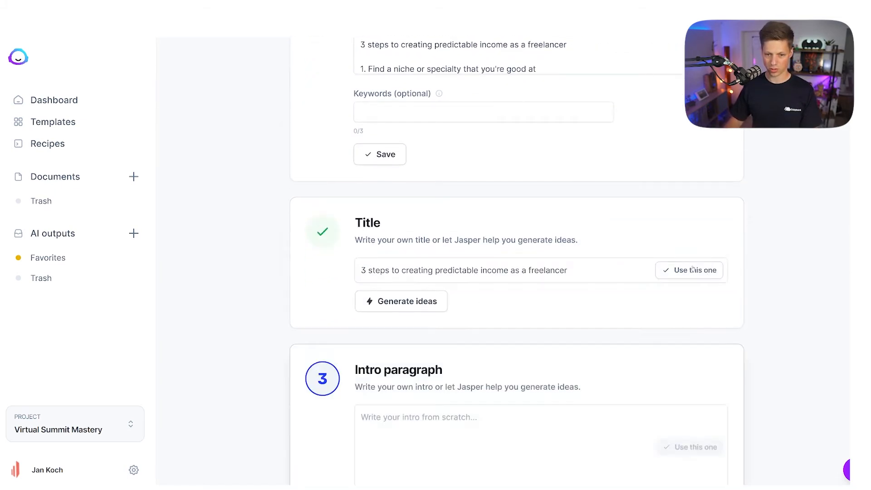
# Generate intro paragraph ideas, use the one about project-based work and no guaranteed work every month, and open the post in the editor
pyautogui.click(414, 329)
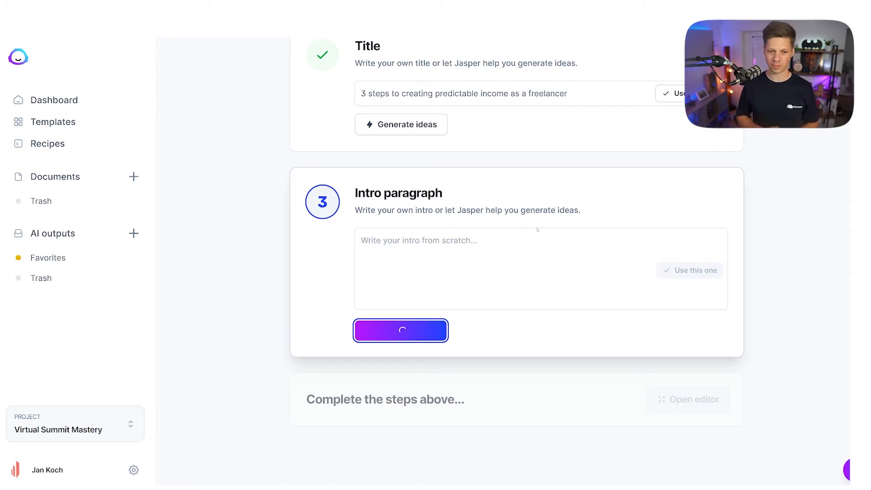
pyautogui.scroll(-3, 563, 269)
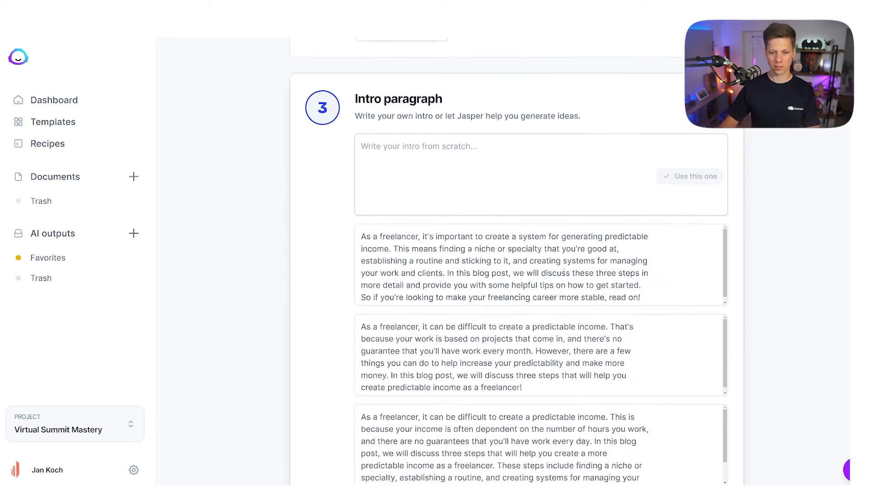
pyautogui.scroll(-1, 403, 229)
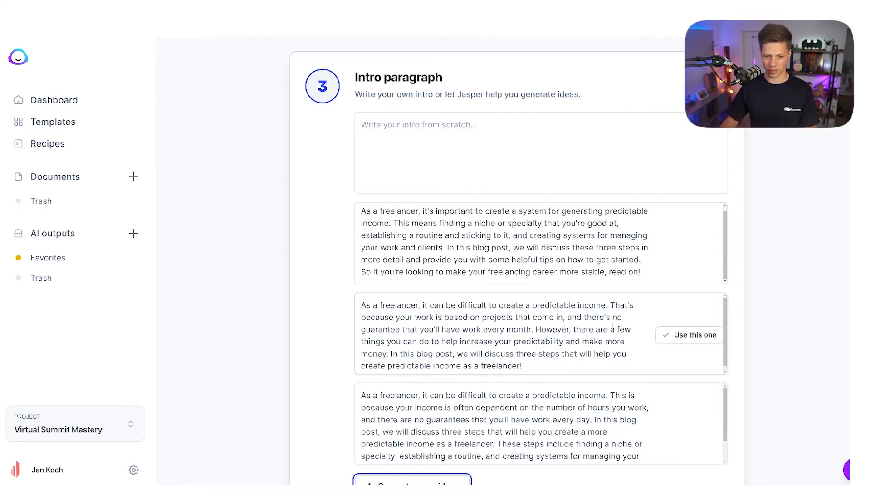
pyautogui.click(706, 337)
pyautogui.click(708, 278)
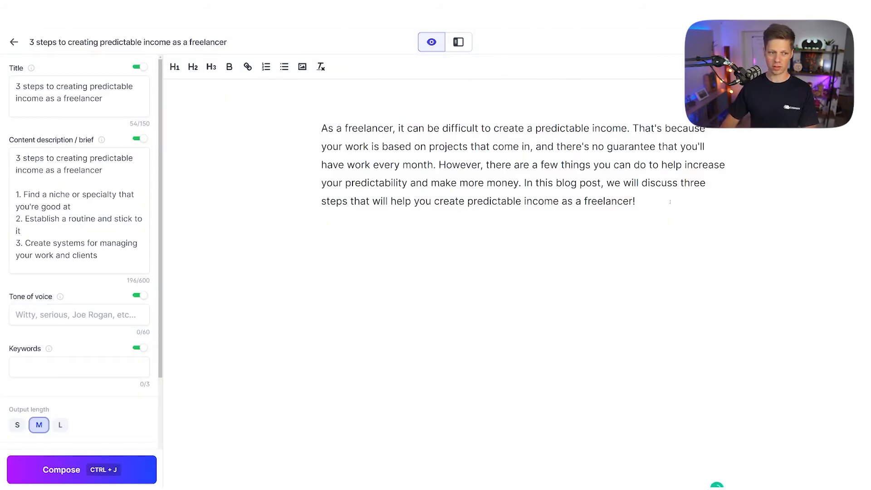
# Paste the three-point outline from the clipboard history below the intro paragraph
pyautogui.hotkey('ctrl', '`')
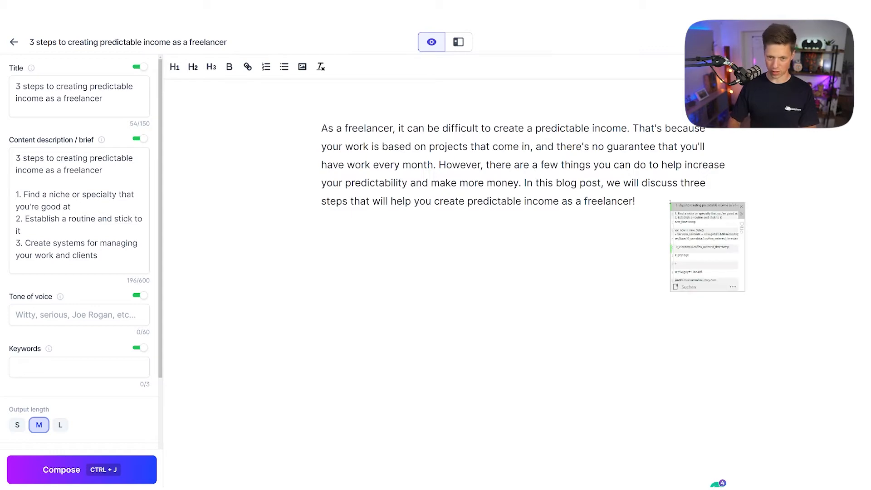
pyautogui.press('Down')
pyautogui.press('Return')
# Format the three outline points below the intro as H2 headings
pyautogui.hotkey('shift', 'Up')
pyautogui.hotkey('shift', 'Up')
pyautogui.hotkey('shift', 'Up')
pyautogui.hotkey('shift', 'Home')
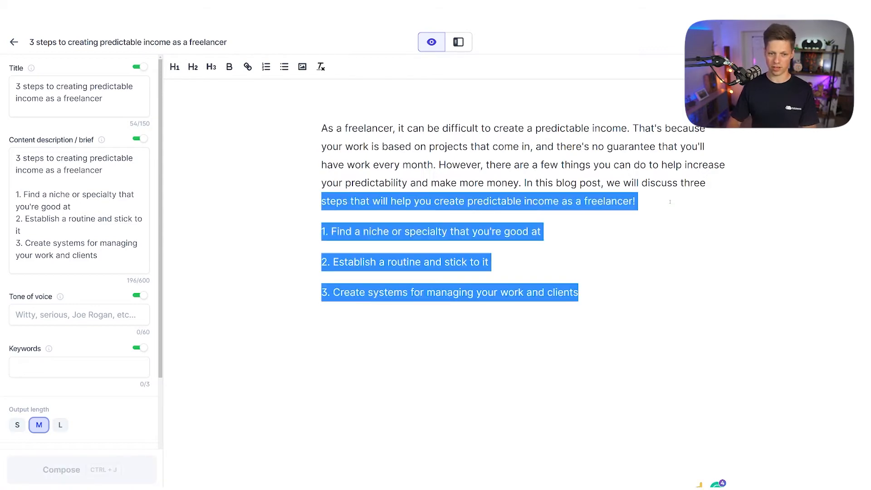
pyautogui.hotkey('shift', 'Down')
pyautogui.click(193, 67)
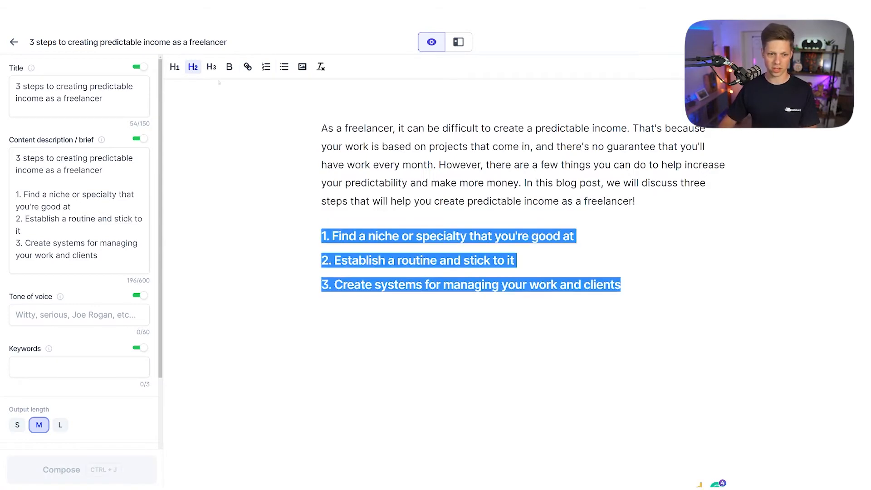
# Review the intro paragraph and replace "your predictability" with "the stability of new leads coming in"
pyautogui.click(664, 200)
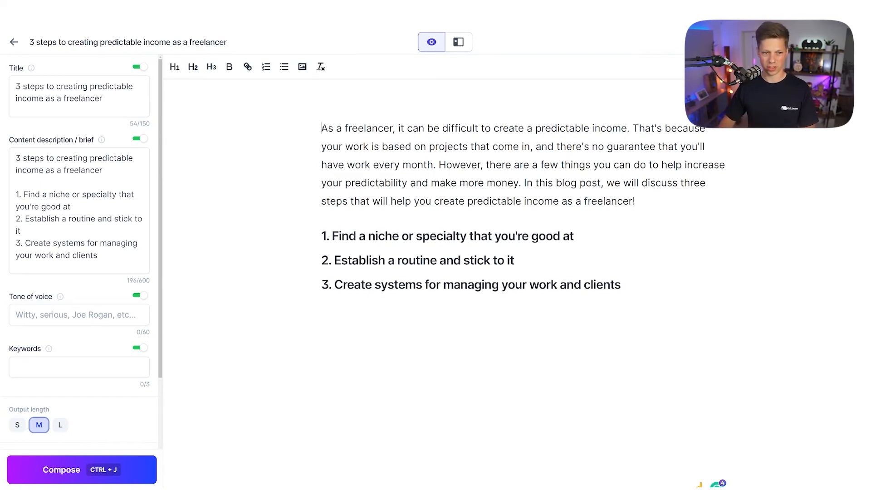
pyautogui.click(390, 128)
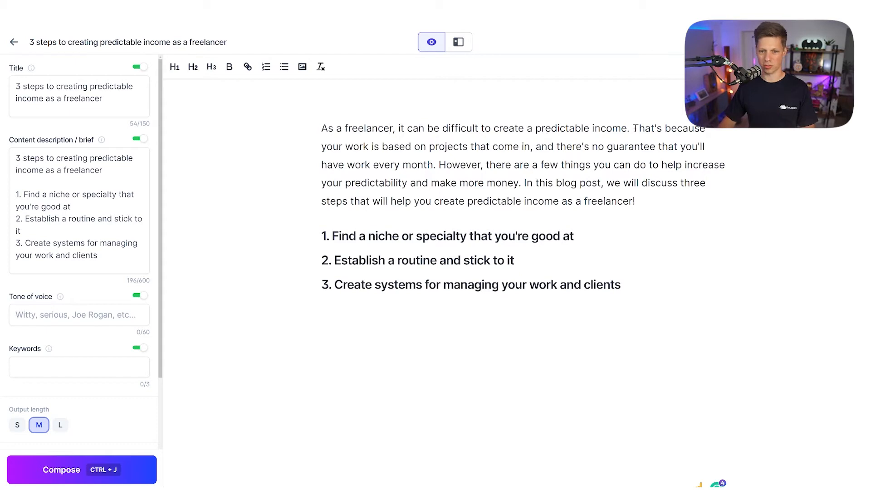
pyautogui.click(639, 129)
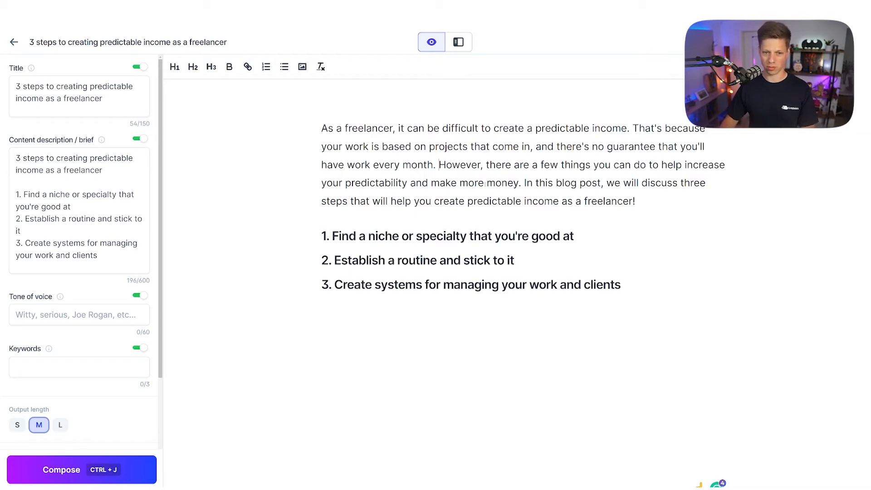
pyautogui.doubleClick(399, 183)
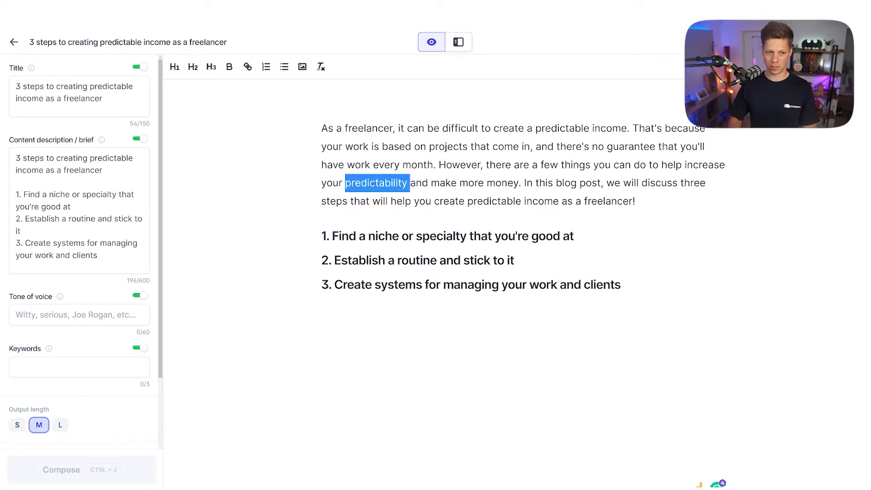
pyautogui.click(407, 182)
pyautogui.moveTo(407, 183); pyautogui.dragTo(322, 183)
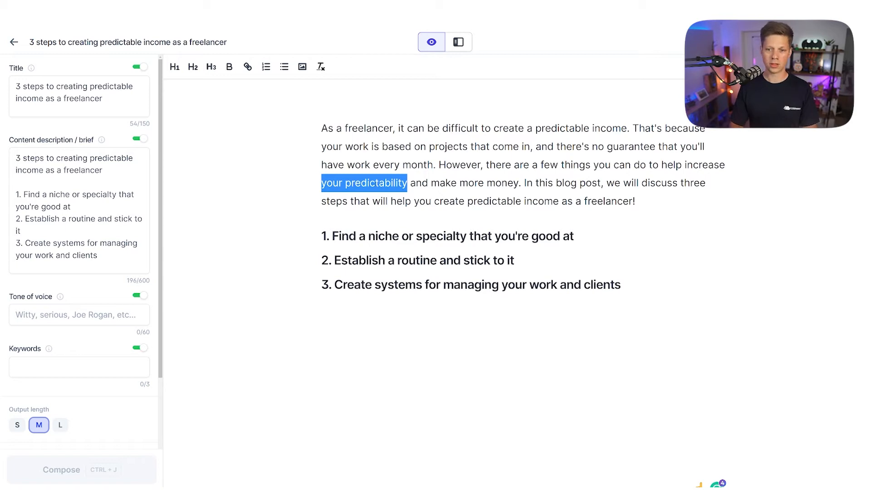
pyautogui.write('the stability of y')
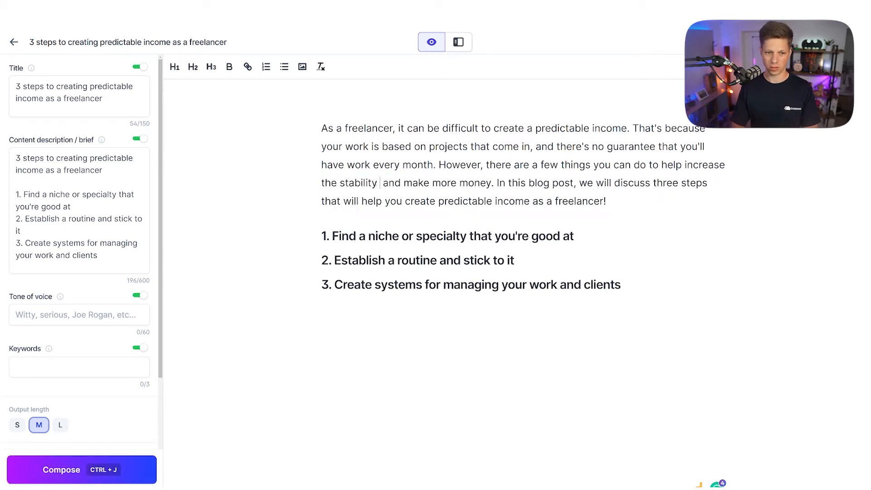
pyautogui.press('BackSpace')
pyautogui.write('new leads comi')
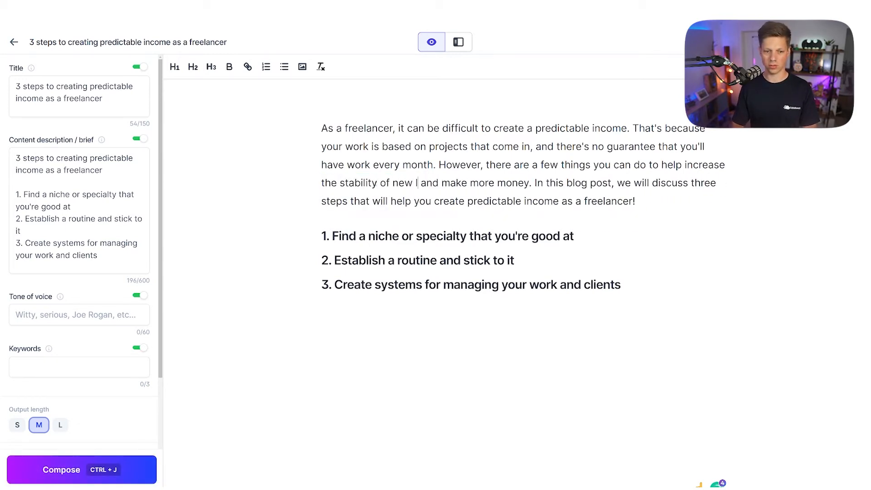
pyautogui.write('ng in')
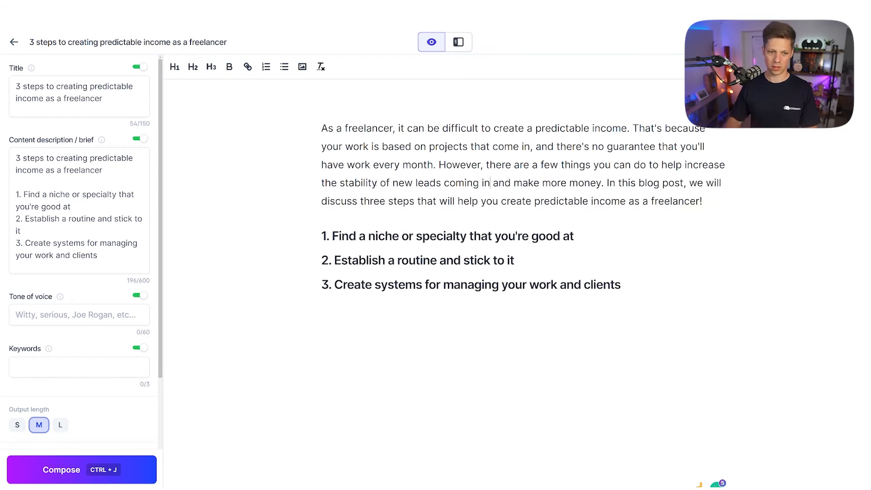
# Replace the word "stability" in the intro paragraph with "consistency"
pyautogui.doubleClick(361, 182)
pyautogui.write('consiste')
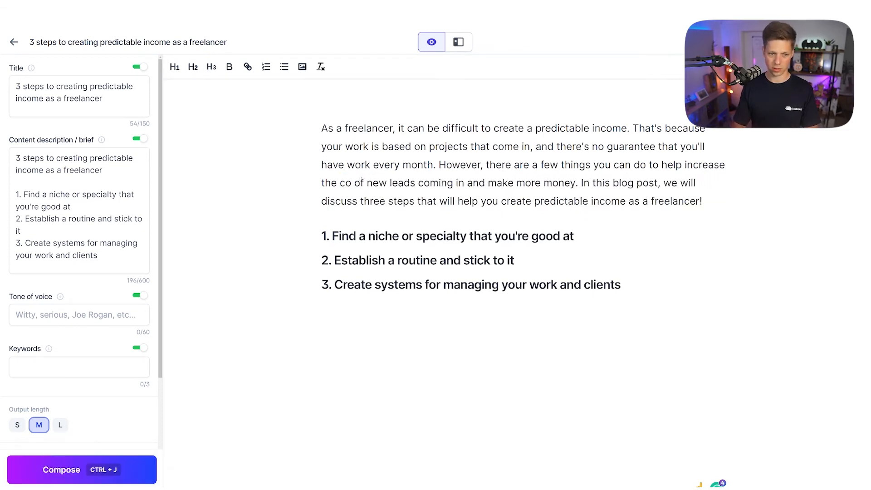
pyautogui.write('ncy')
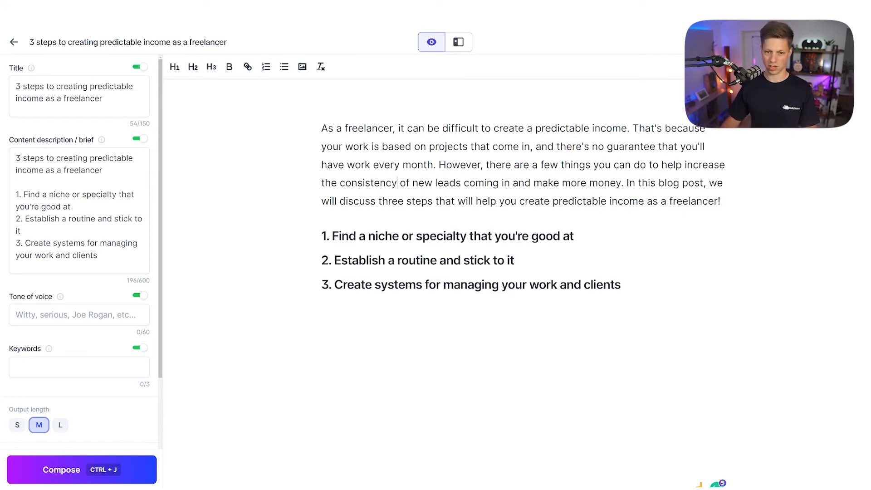
# Compose AI text on a new line under the heading "1. Find a niche or specialty that you're good at" and delete its leading colon
pyautogui.click(624, 230)
pyautogui.press('Return')
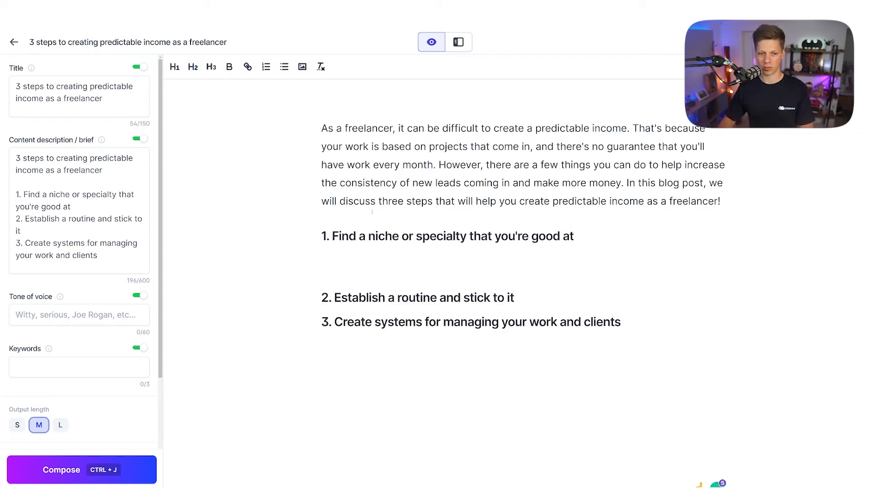
pyautogui.click(101, 470)
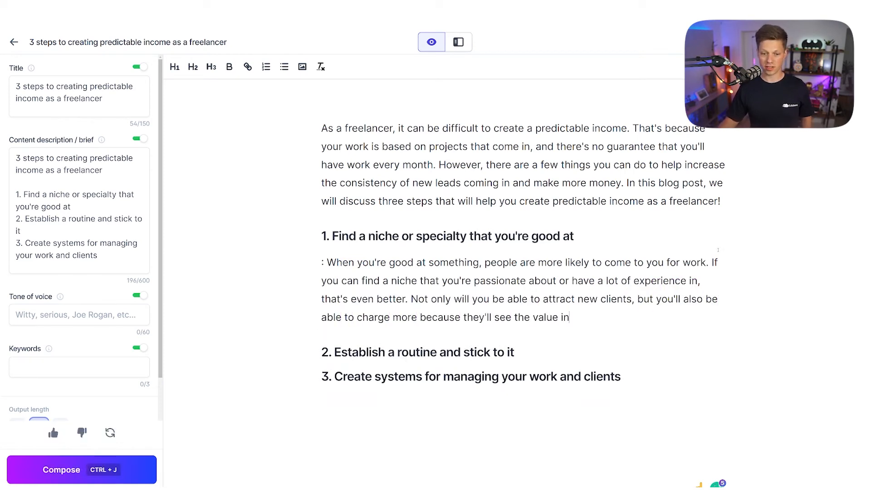
pyautogui.click(98, 469)
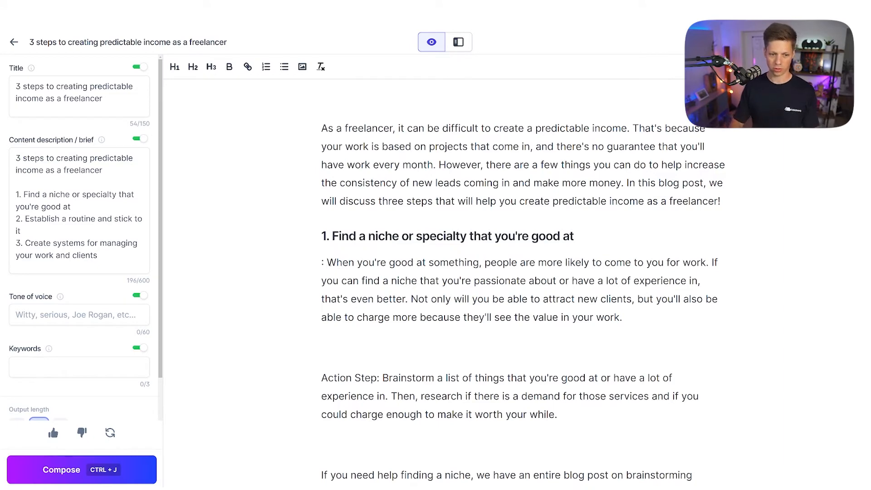
pyautogui.moveTo(322, 263); pyautogui.dragTo(327, 263)
pyautogui.press('BackSpace')
# Extend the first section's opening paragraph with "and you'll actually enjoy the work you're doing" and remove the blank line above "Action Step"
pyautogui.scroll(-2, 627, 235)
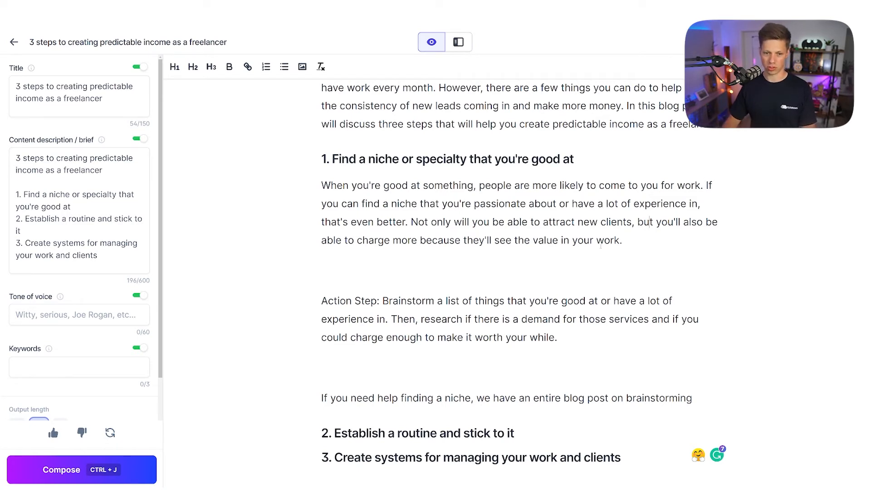
pyautogui.moveTo(454, 240); pyautogui.dragTo(597, 241)
pyautogui.click(634, 240)
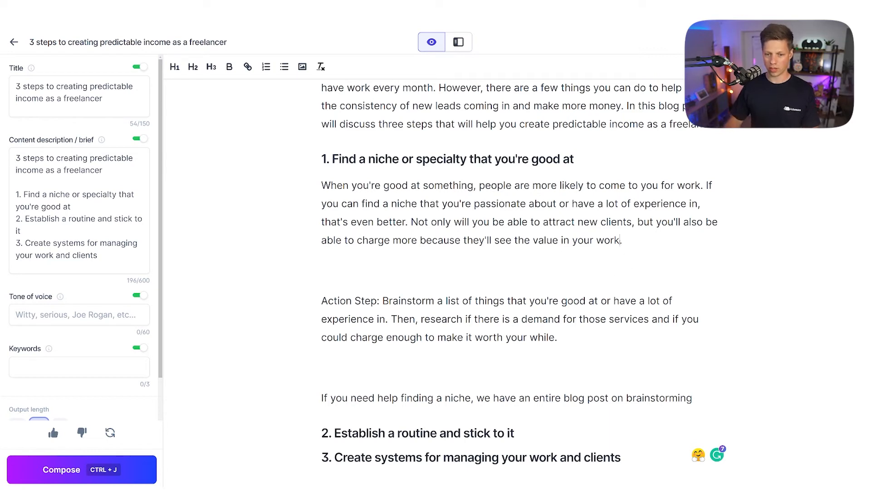
pyautogui.write("and you'll actuall")
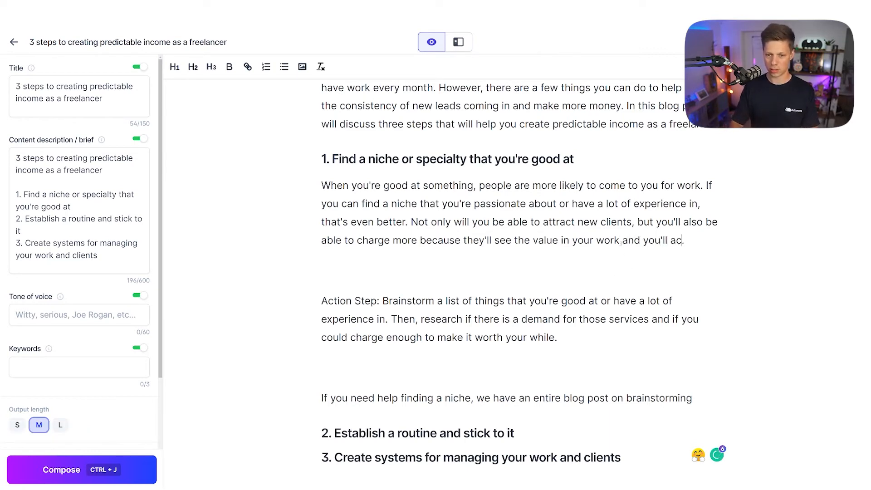
pyautogui.write('y enjoy the work ')
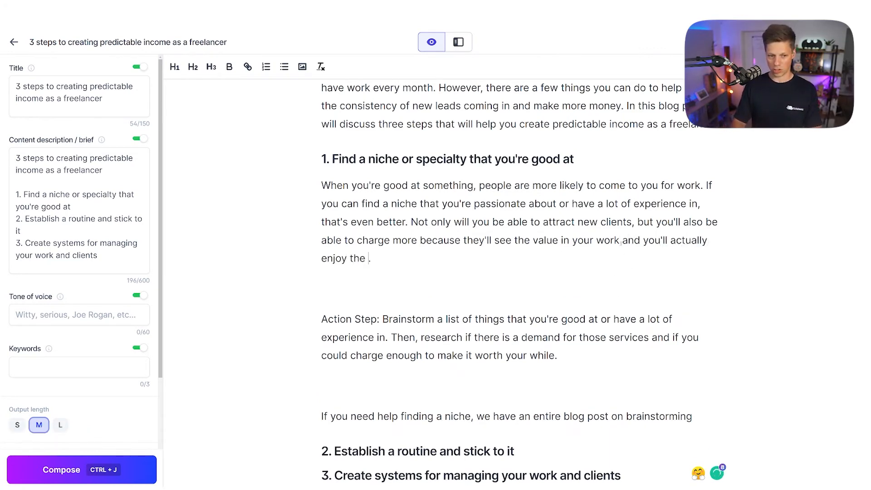
pyautogui.write("you're doing")
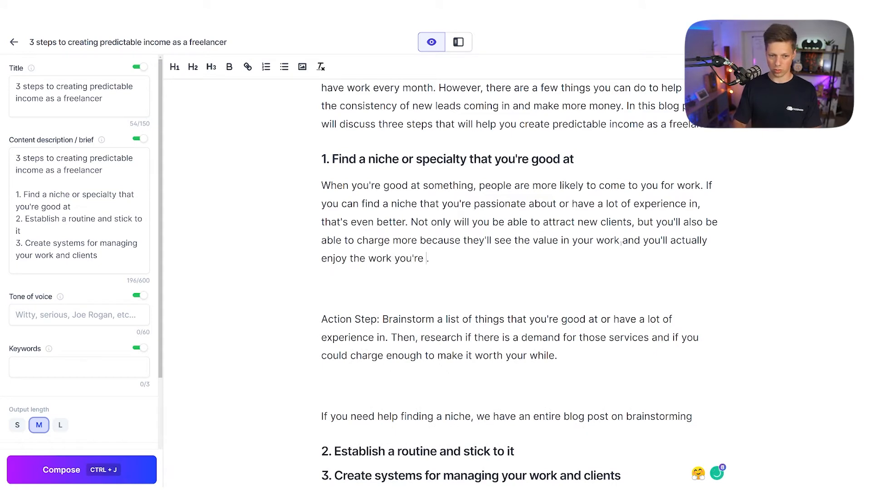
pyautogui.press('Down')
pyautogui.press('BackSpace')
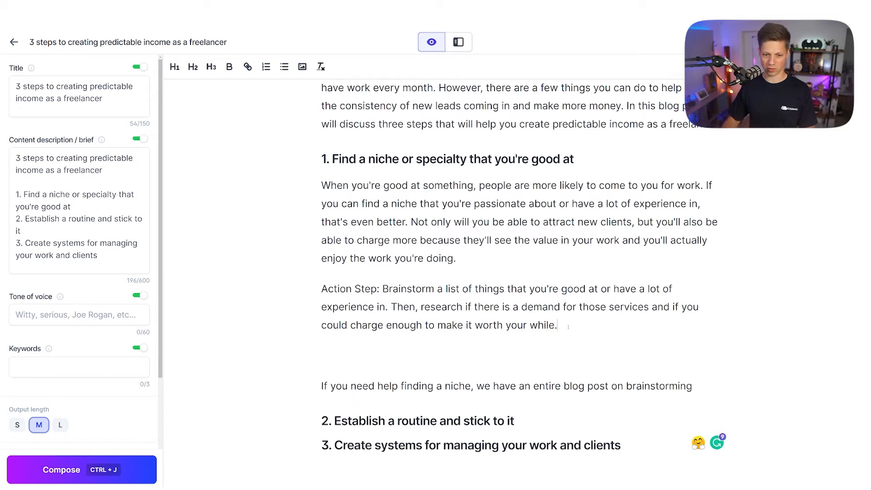
# Try generating text below the Action Step paragraph from the command "Explain how to do market research as a freelancer"
pyautogui.press('Return')
pyautogui.write('Write')
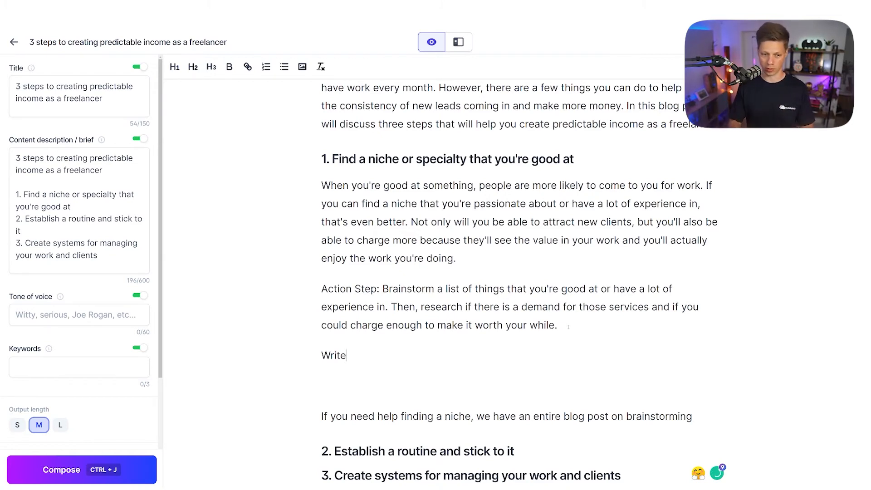
pyautogui.press('BackSpace')
pyautogui.press('BackSpace')
pyautogui.press('BackSpace')
pyautogui.press('BackSpace')
pyautogui.press('BackSpace')
pyautogui.press('BackSpace')
pyautogui.write('Expl')
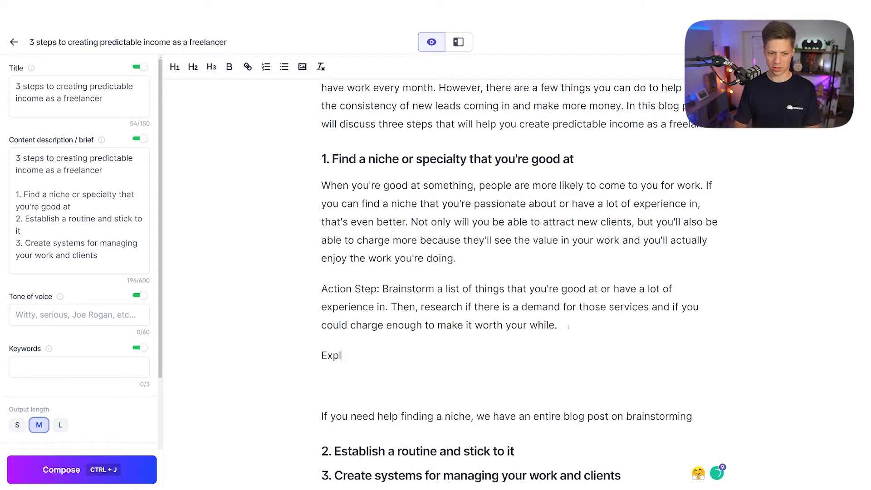
pyautogui.write('ain how to do mar')
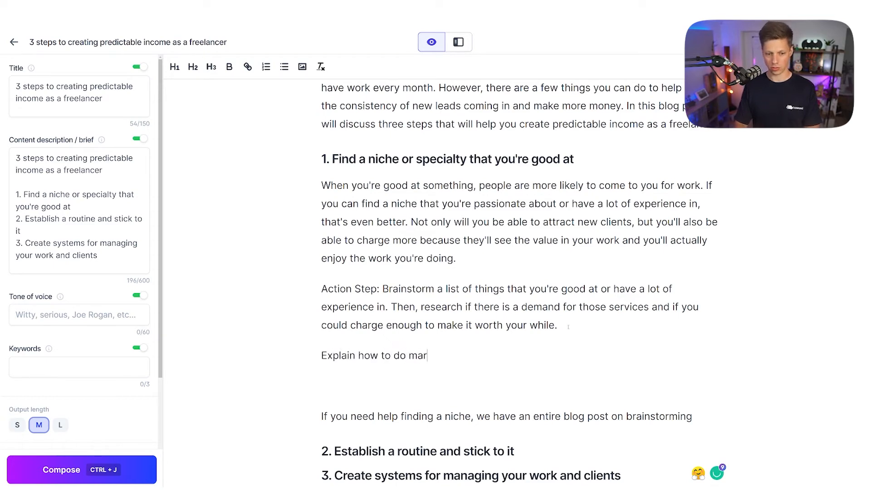
pyautogui.write('ket research as a f')
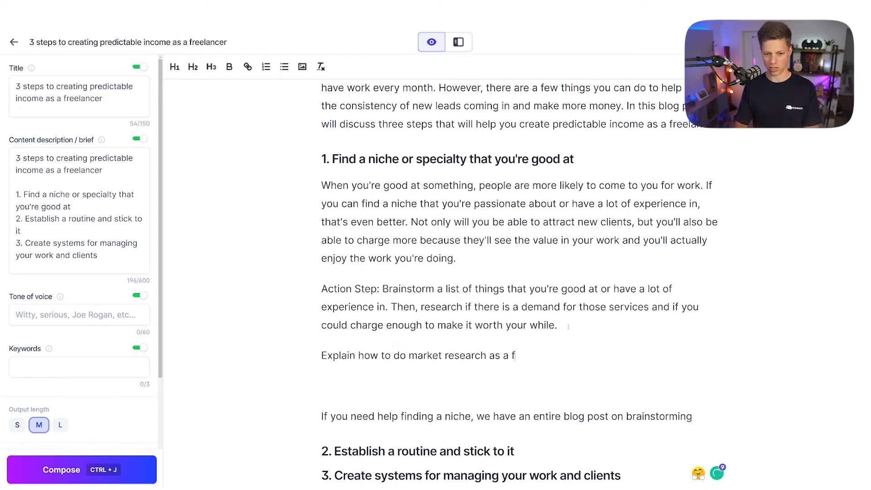
pyautogui.write('reelancer')
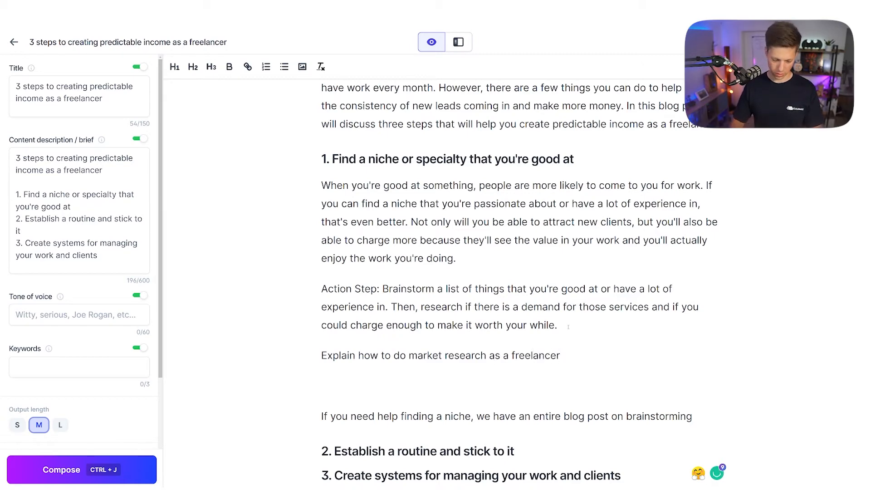
pyautogui.press('super+Return')
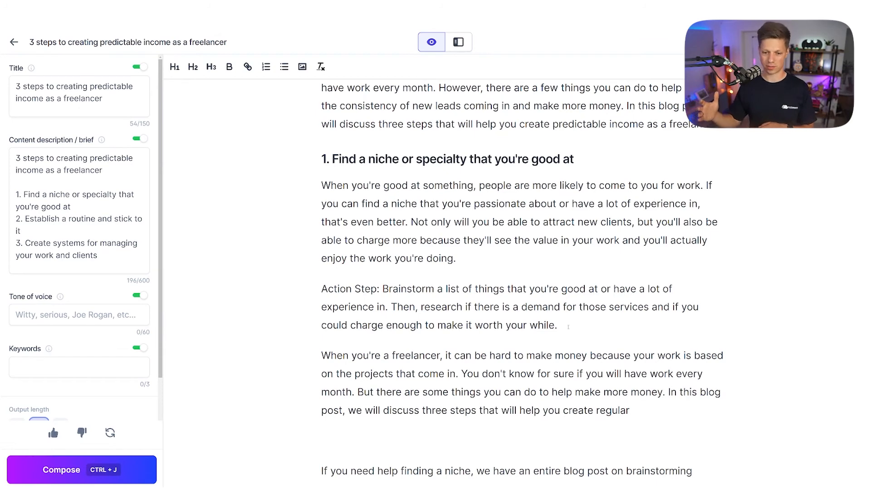
# Replace the generated paragraph below the Action Step with the command "Explain how market research works" and generate text from it
pyautogui.scroll(-2, 648, 331)
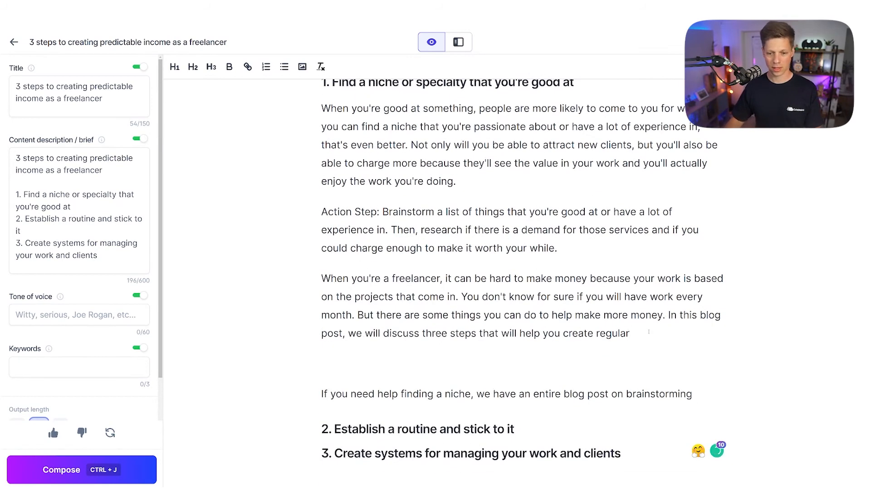
pyautogui.moveTo(648, 331); pyautogui.dragTo(355, 297)
pyautogui.click(572, 315)
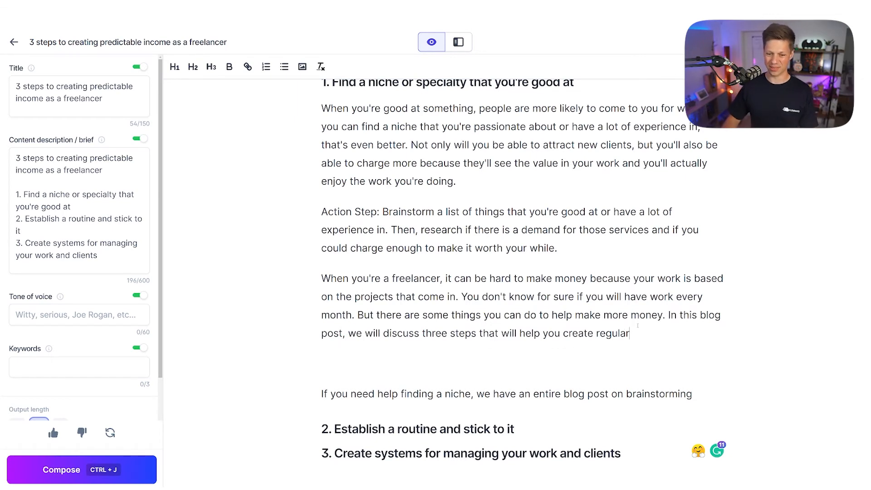
pyautogui.moveTo(640, 334); pyautogui.dragTo(322, 278)
pyautogui.write('H')
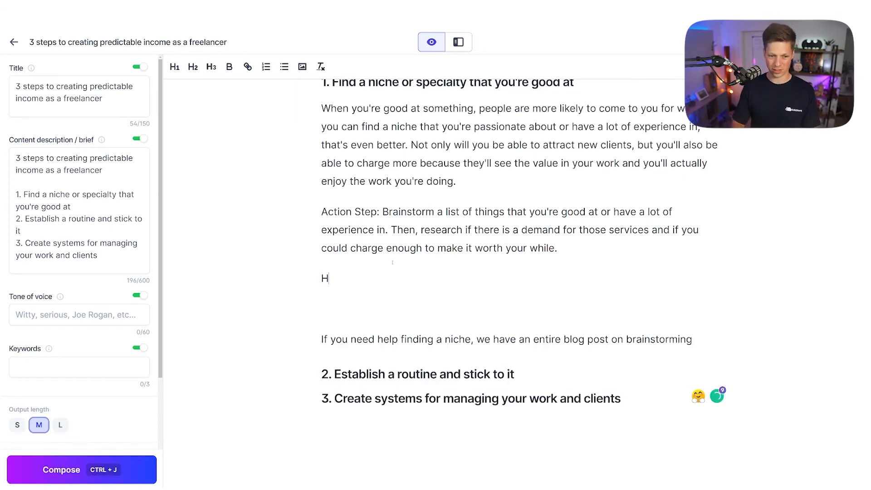
pyautogui.press('BackSpace')
pyautogui.write('Explain how market research works')
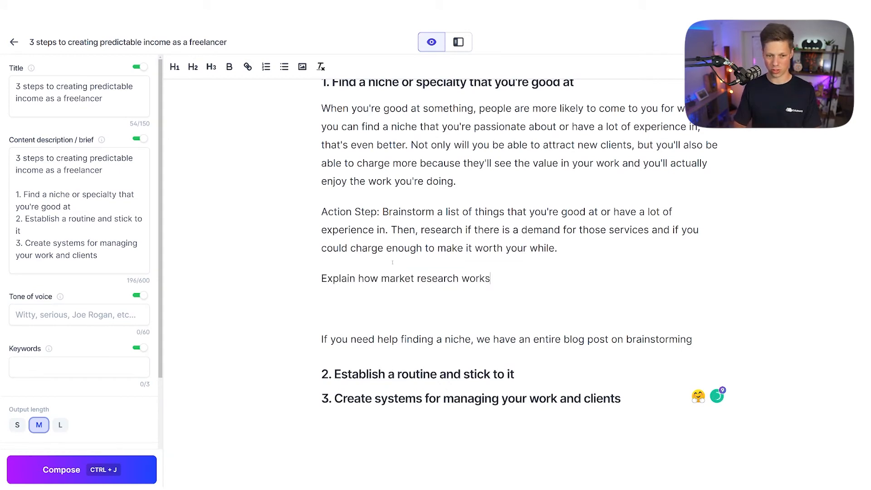
pyautogui.hotkey('ctrl', 'j')
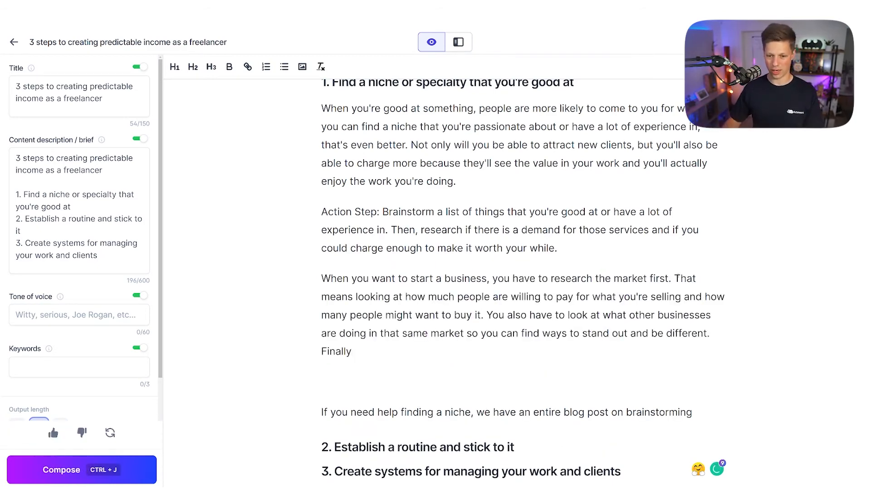
# Split the market research text into separate paragraphs after "research the market first." and after "might want to buy it."
pyautogui.press('Return')
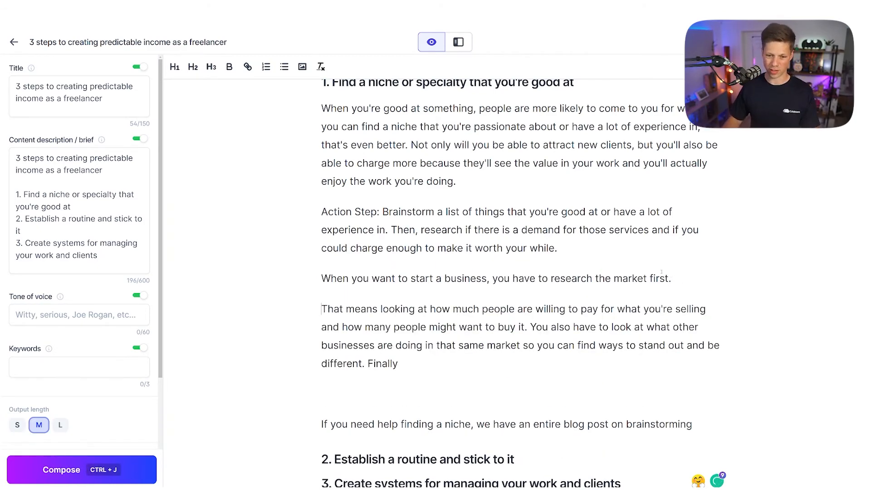
pyautogui.scroll(-2, 522, 254)
pyautogui.click(528, 250)
pyautogui.hotkey('ctrl', 'j')
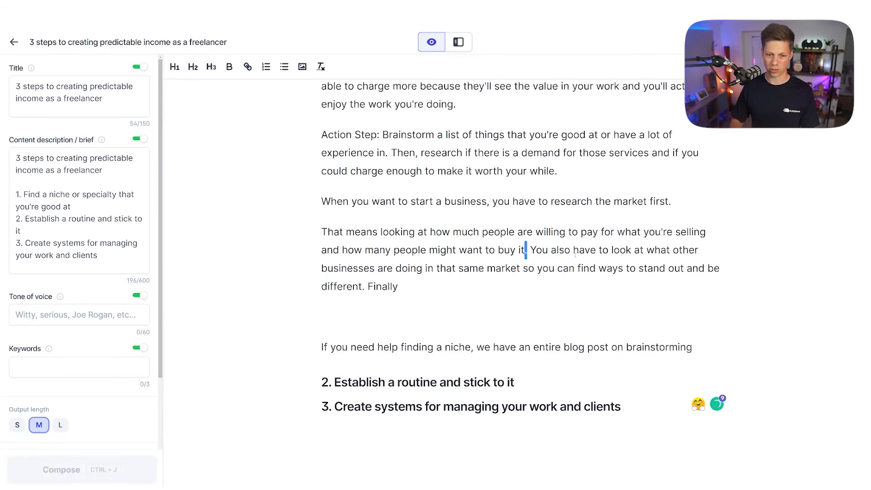
pyautogui.press('Return')
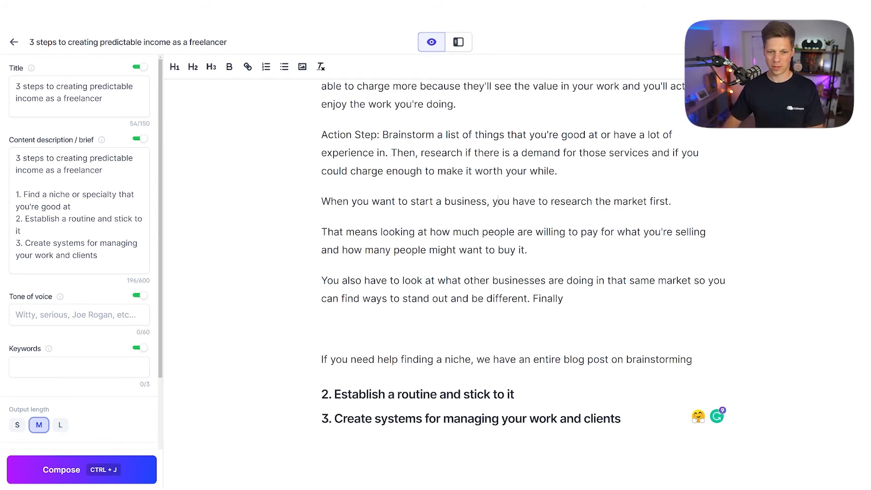
# Shorten the market research opening to "You have to research the market first." and delete the trailing word "Finally"
pyautogui.hotkey('shift', 'Home')
pyautogui.write('Y')
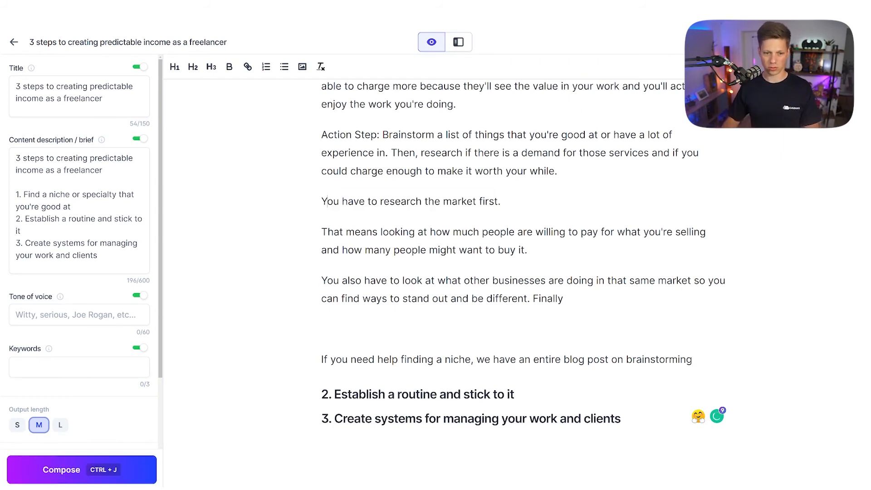
pyautogui.click(507, 232)
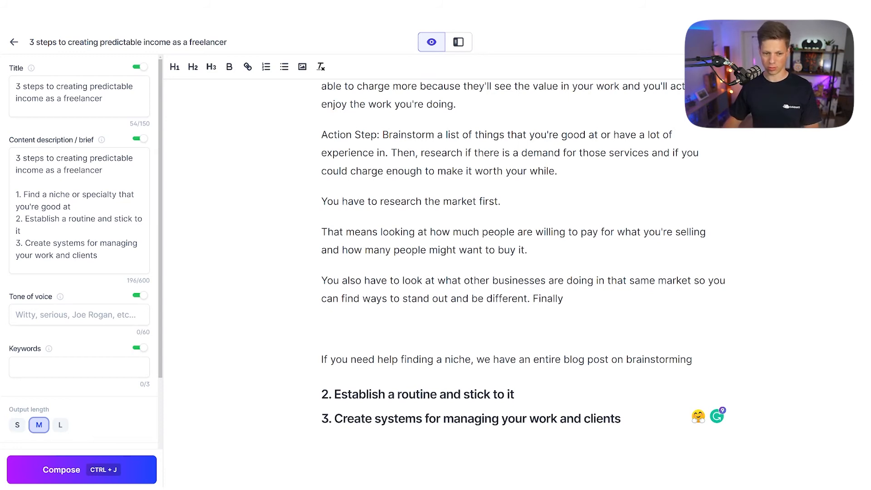
pyautogui.doubleClick(539, 299)
pyautogui.press('BackSpace')
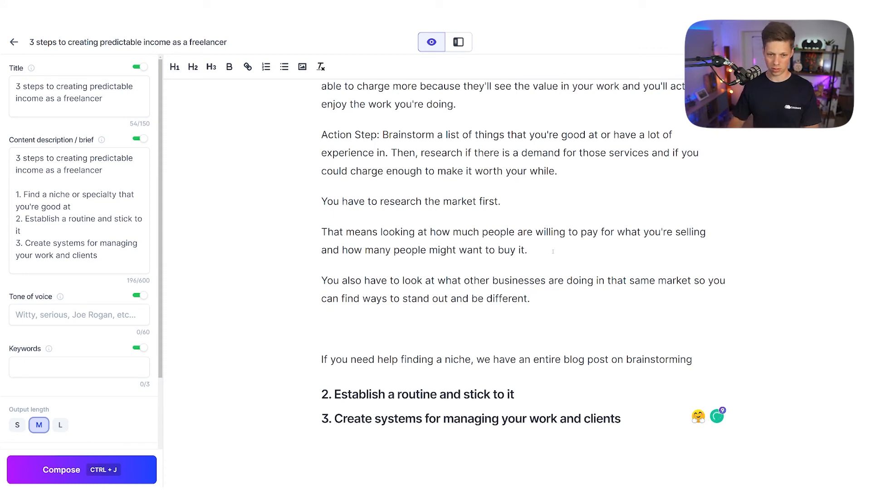
# Add a paragraph on the blank line reading "Have conversations with your ideal customers in forums, in social networking groups, on Reddit, and so on."
pyautogui.press('Down')
pyautogui.press('Down')
pyautogui.press('Down')
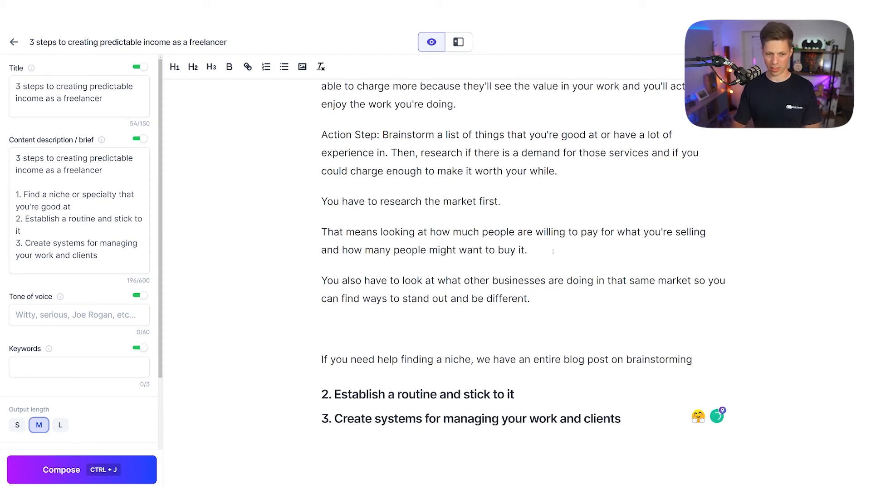
pyautogui.write('Have')
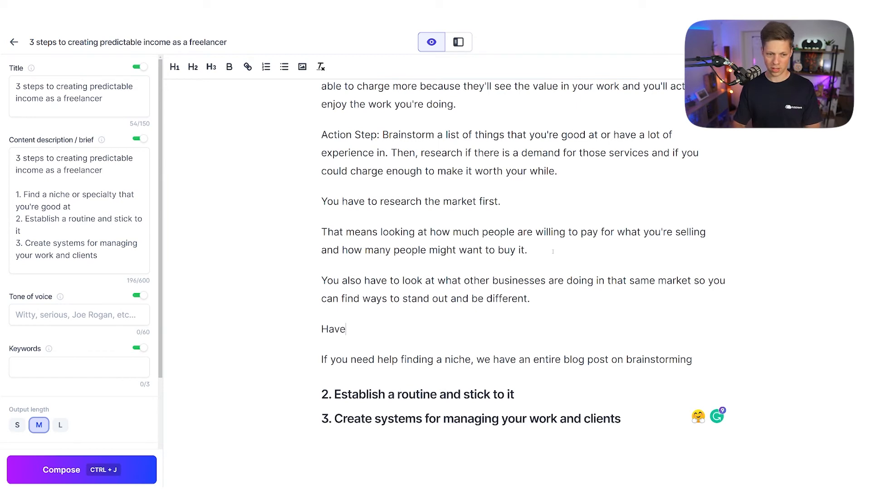
pyautogui.write(' conb')
pyautogui.press('BackSpace')
pyautogui.write('v')
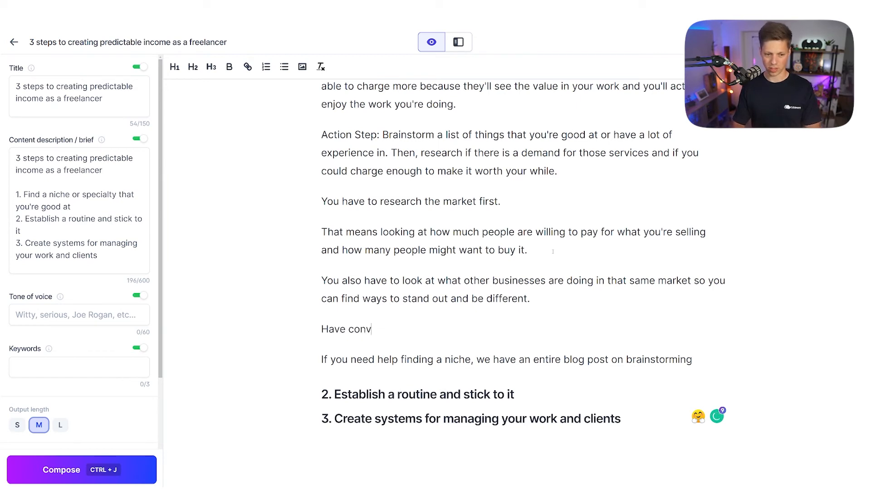
pyautogui.write('ersations with your')
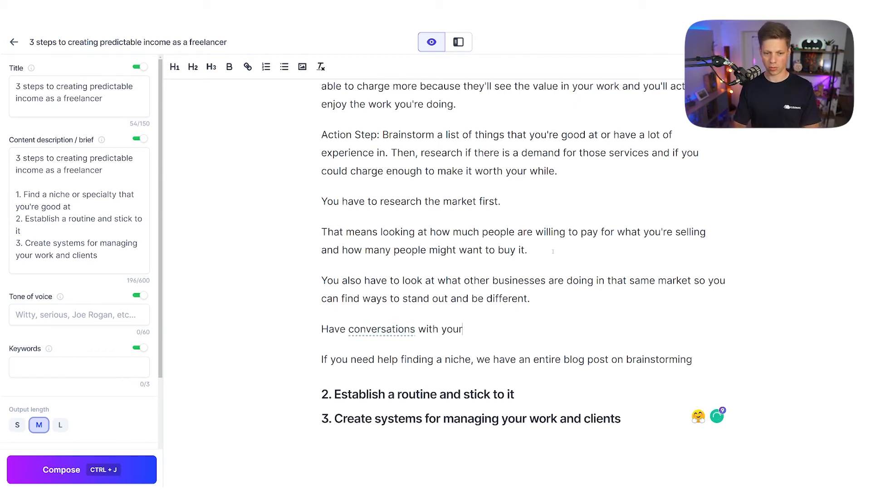
pyautogui.write(' ideal customers in')
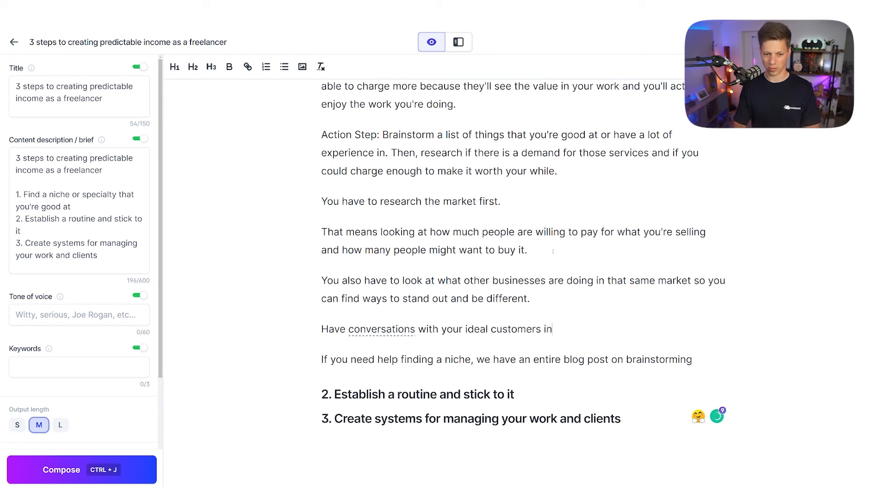
pyautogui.write(' forums, in')
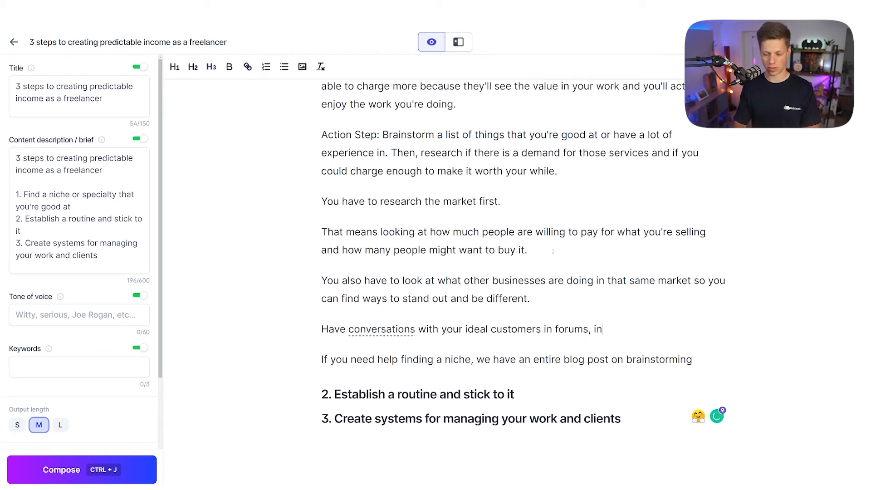
pyautogui.write(' social networking ')
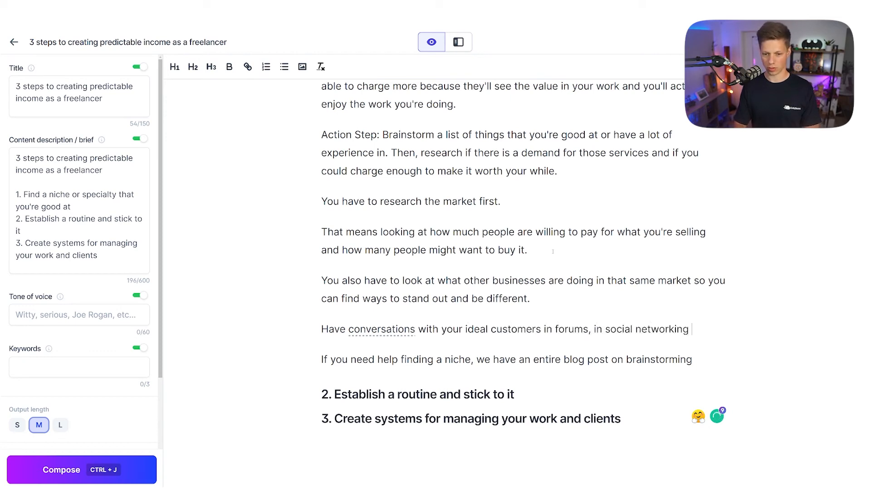
pyautogui.write('groups, on Redd')
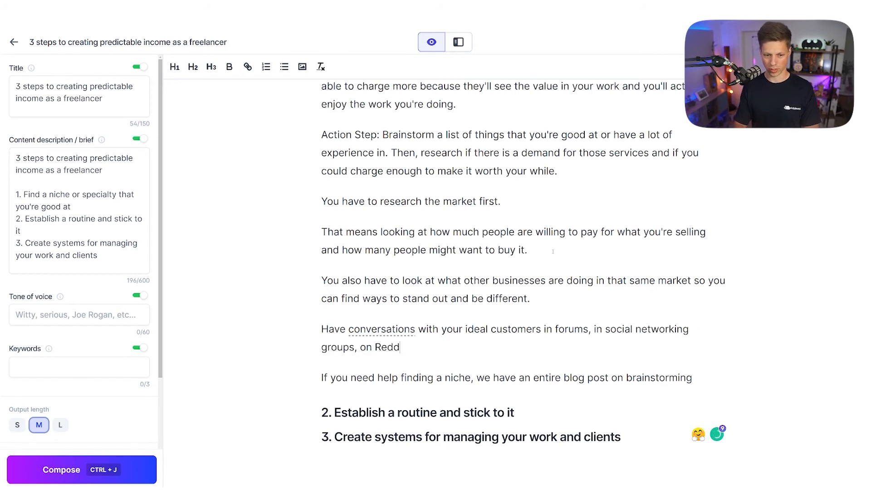
pyautogui.write('it, and so on. See wh')
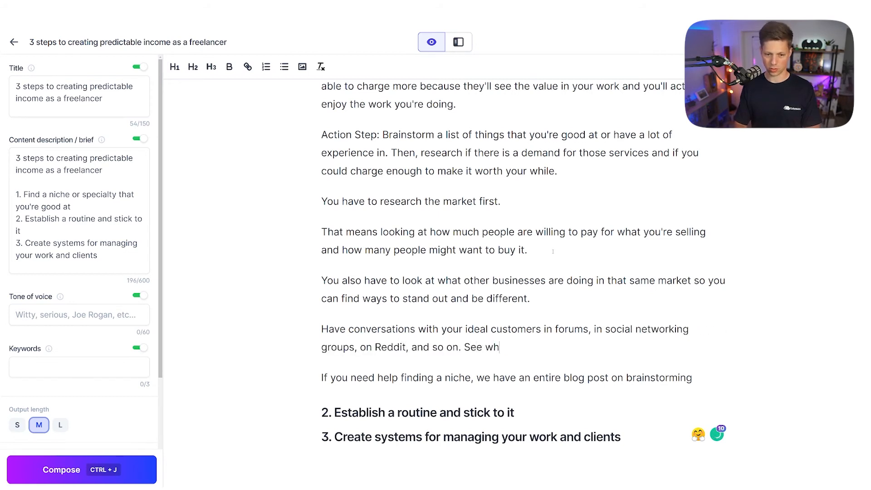
# Continue the ideal-customers paragraph's new sentence so it reads "See what they ask on sites like Quora"
pyautogui.write('at they ask on Quao')
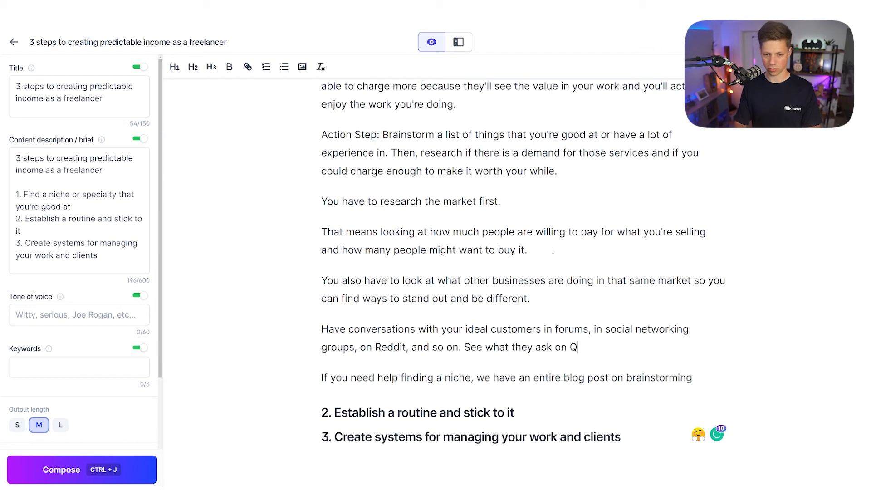
pyautogui.press('BackSpace')
pyautogui.press('BackSpace')
pyautogui.write('ora')
pyautogui.hotkey('ctrl', 'Left')
pyautogui.write('sites lik')
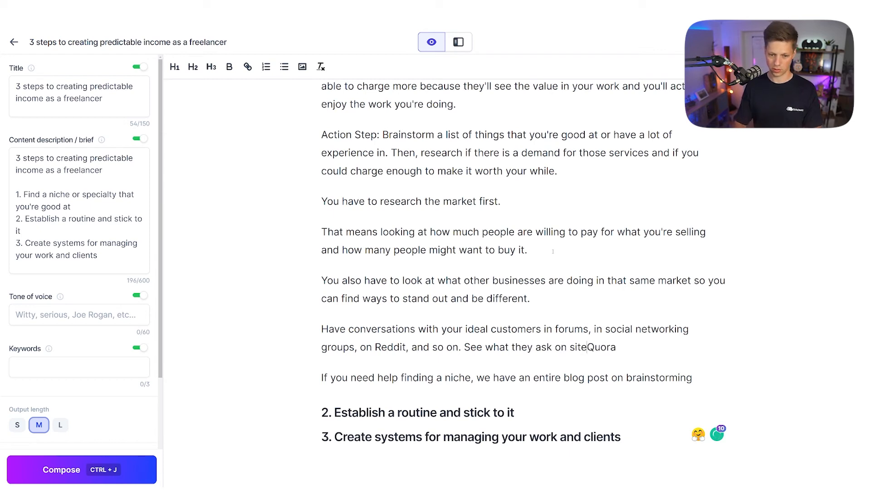
pyautogui.write(' e')
pyautogui.press('End')
# Complete the Quora sentence with "and use that input to narrow down the service you can provide as a freelancer."
pyautogui.write('and ')
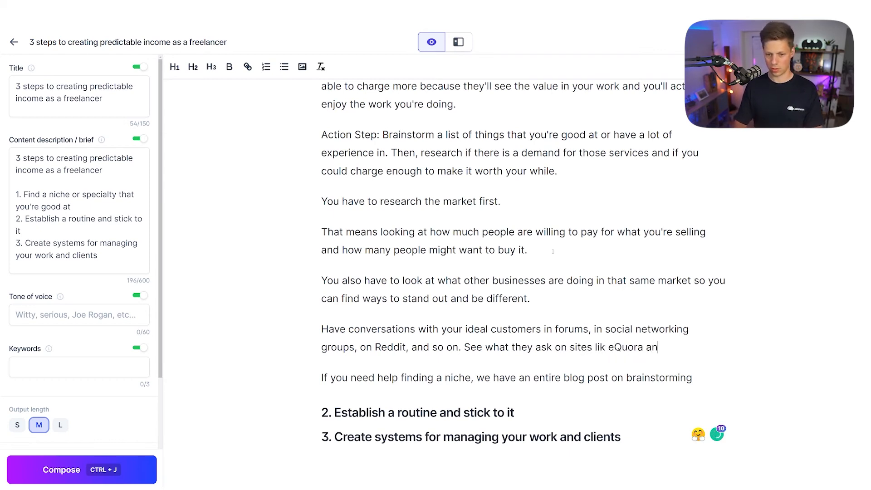
pyautogui.write('use that in')
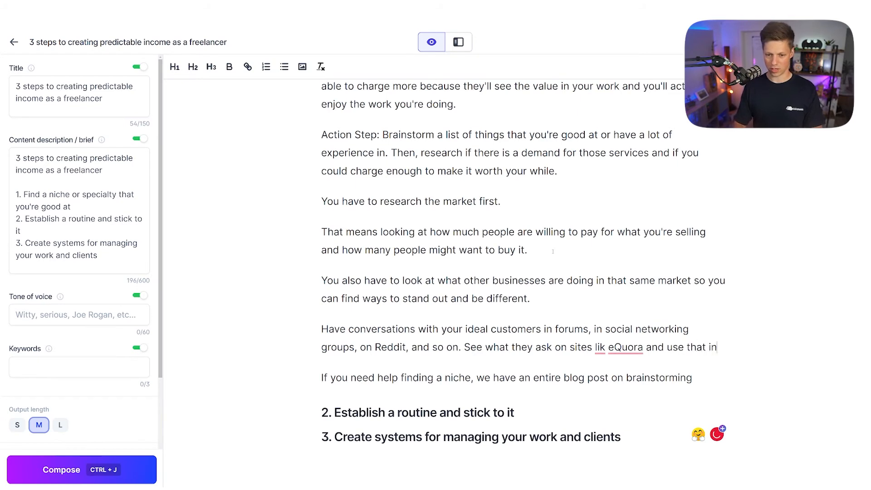
pyautogui.write('fut to nba')
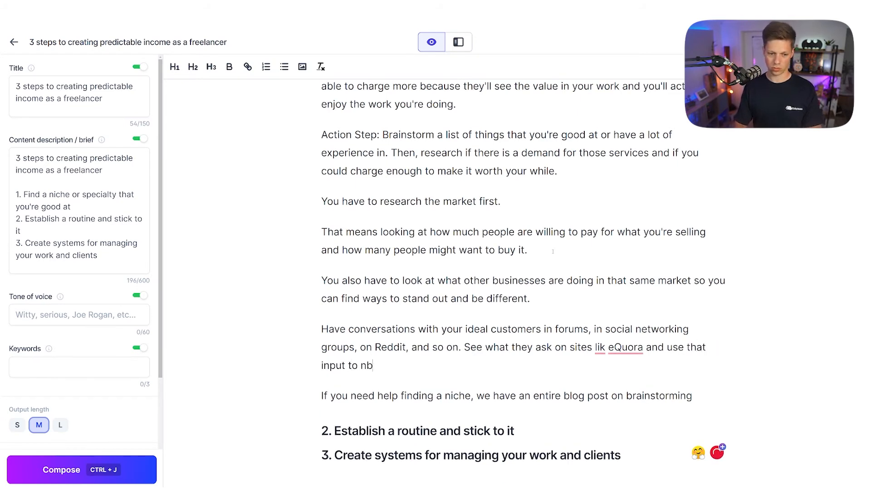
pyautogui.press('BackSpace')
pyautogui.press('BackSpace')
pyautogui.write('arrow down ')
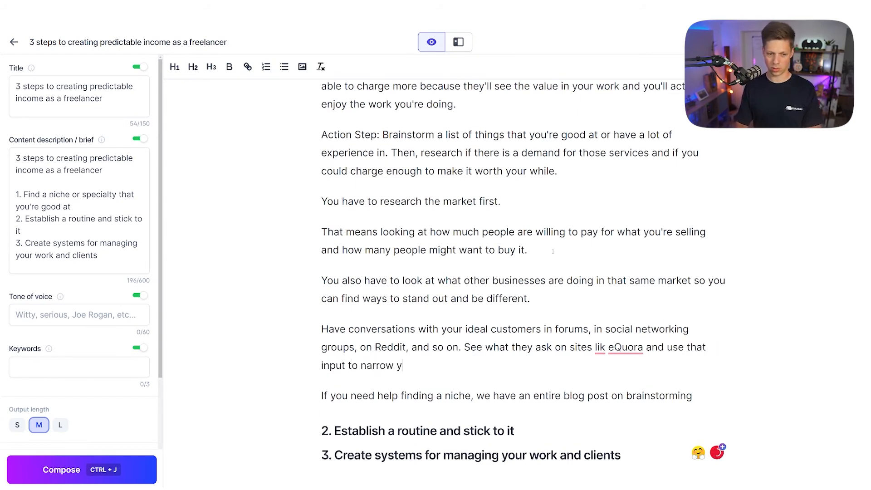
pyautogui.write('the service ')
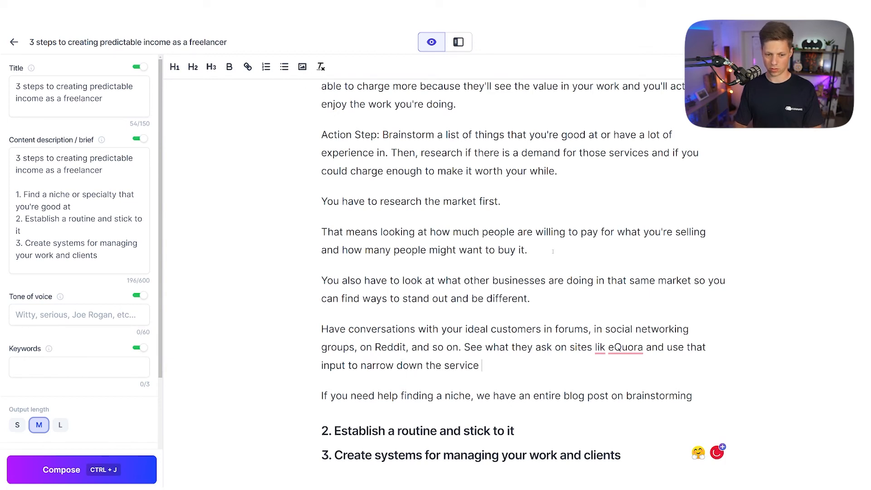
pyautogui.write('you can provide as a ')
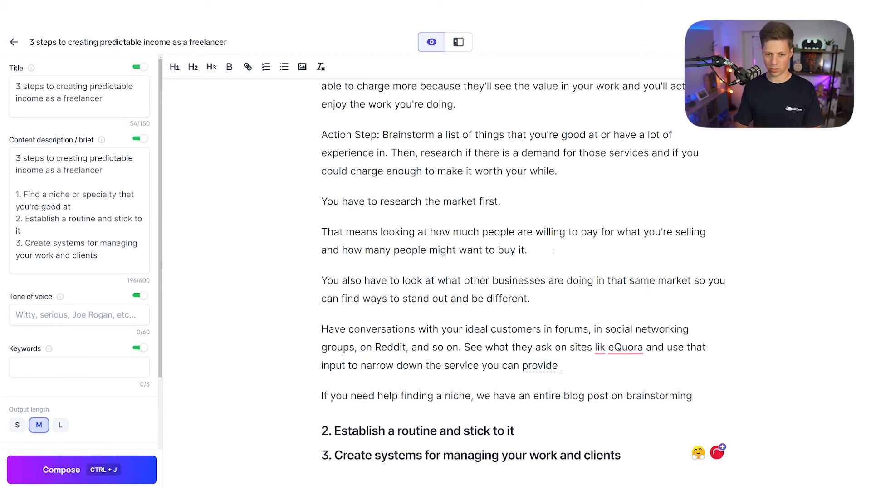
pyautogui.write('freelancer.')
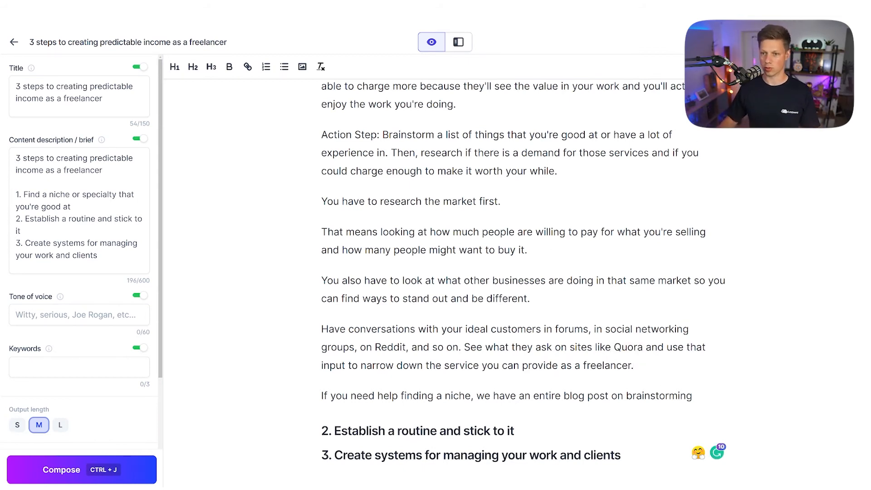
pyautogui.scroll(-1, 633, 371)
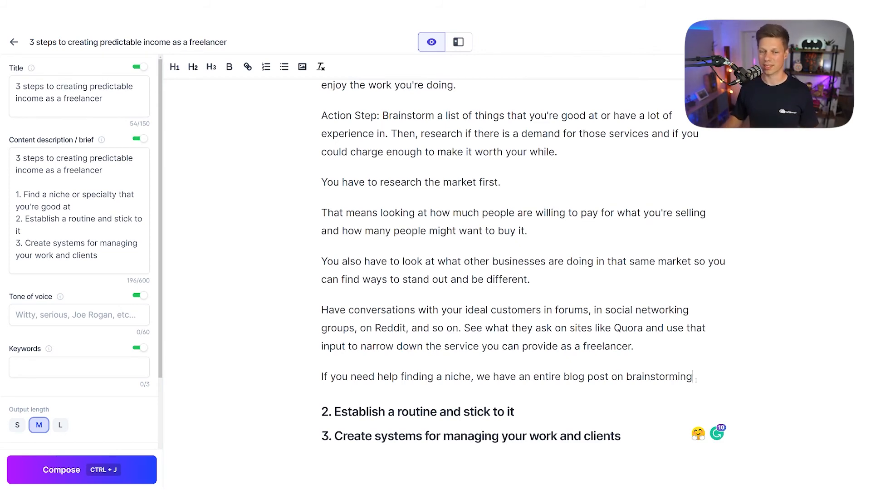
pyautogui.scroll(-3, 689, 303)
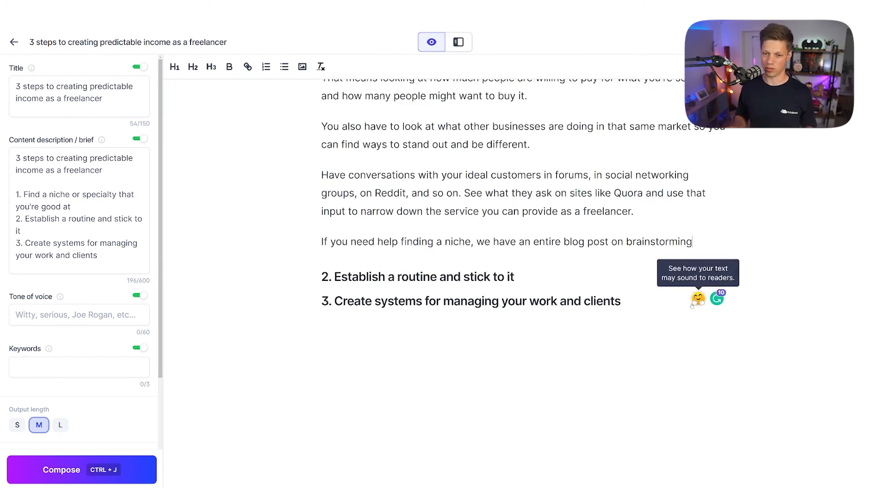